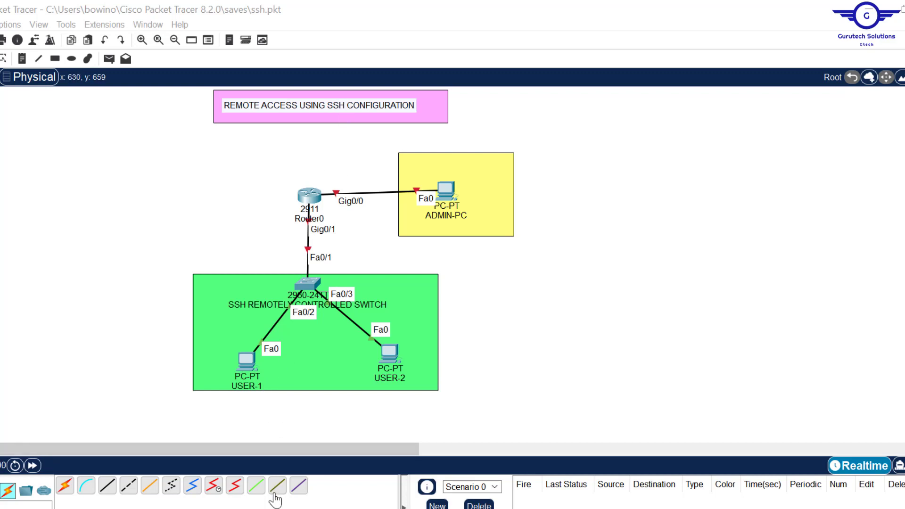
- Highlight the topology-drawing step in the Notepad guide, then return to the topology
mouse_move(280, 507)
click(279, 471)
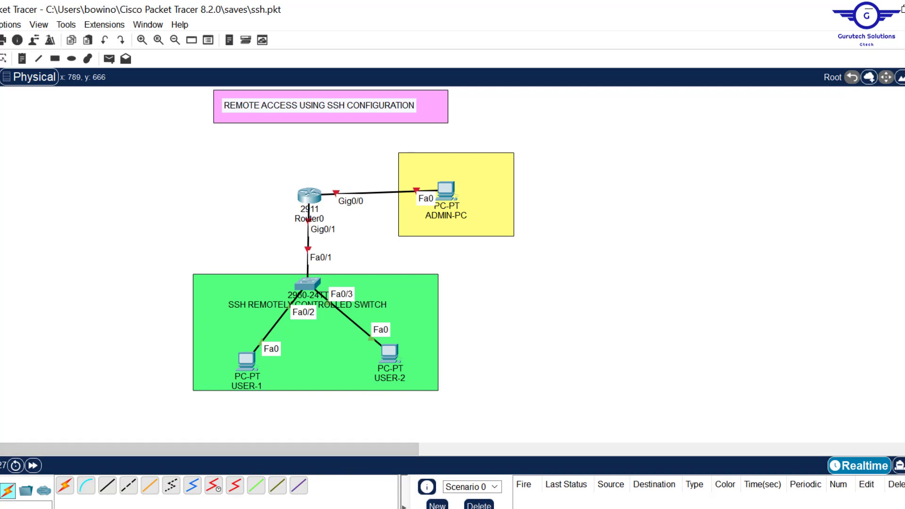
key(alt+Tab)
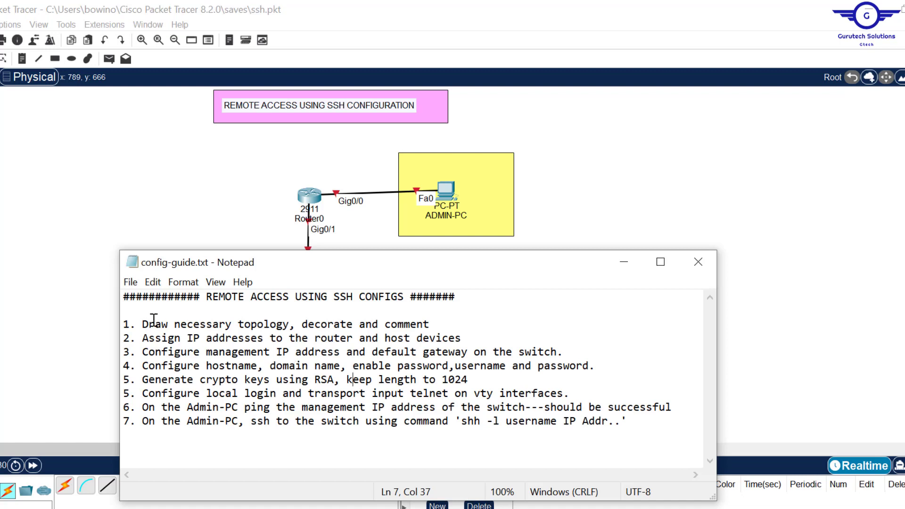
drag(142, 323, 417, 324)
click(637, 202)
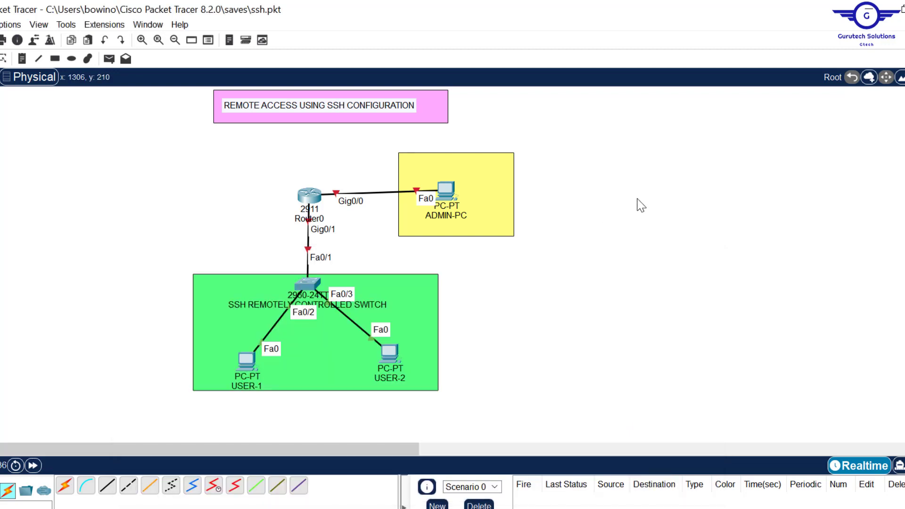
- Place a 192.168.1.0/24 note above the router–Admin-PC link
click(28, 58)
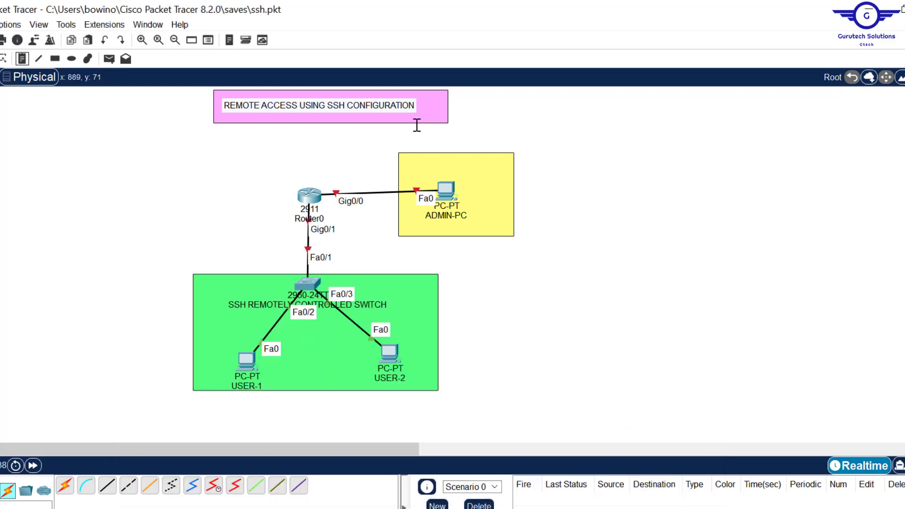
click(347, 177)
text(192.1)
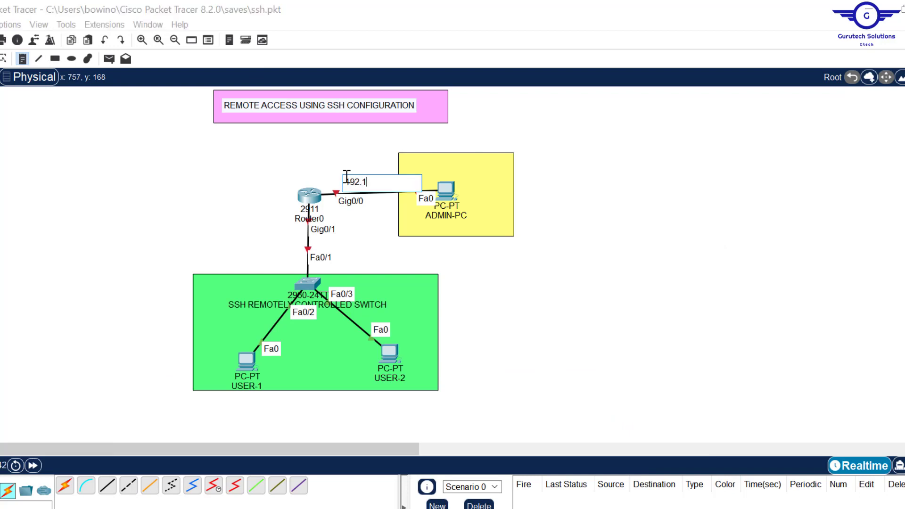
text(68.1.0/24)
key(ctrl+a)
key(ctrl+c)
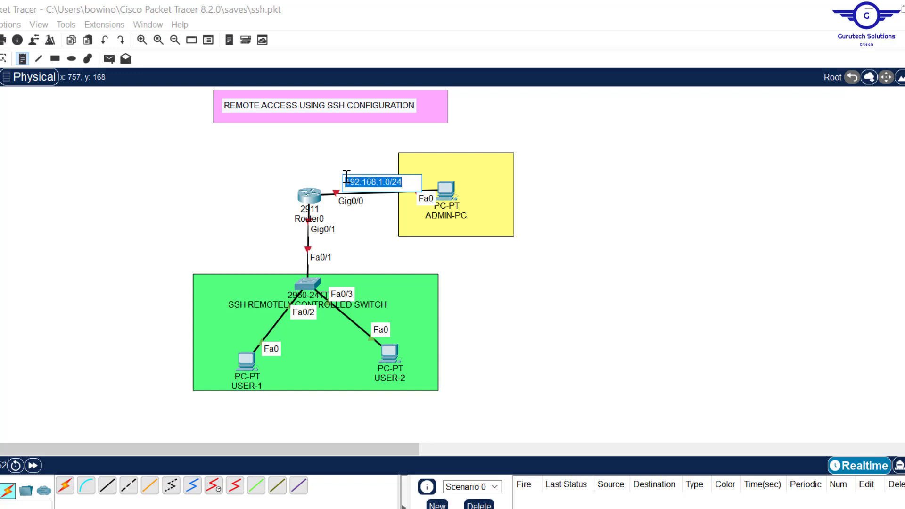
- Add a 192.168.2.0/24 note beside the router's Gig0/1 link and bring the guide back
click(255, 241)
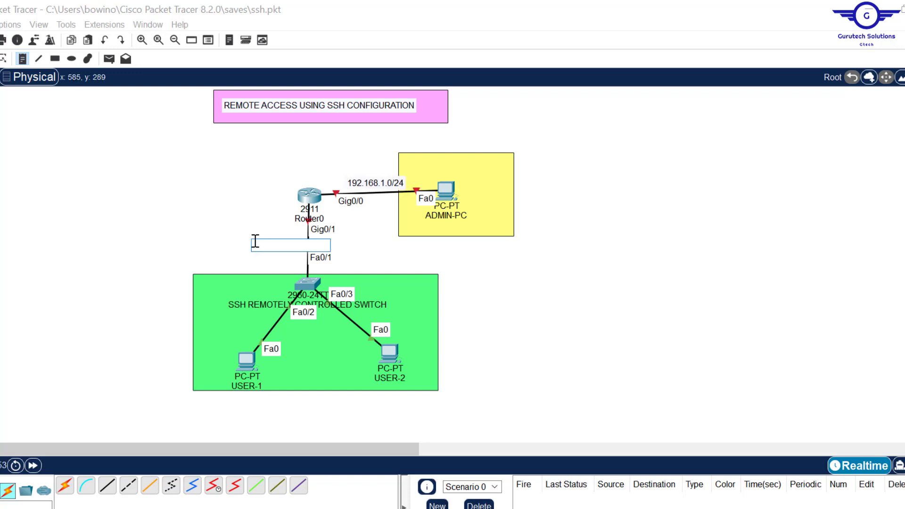
key(ctrl+v)
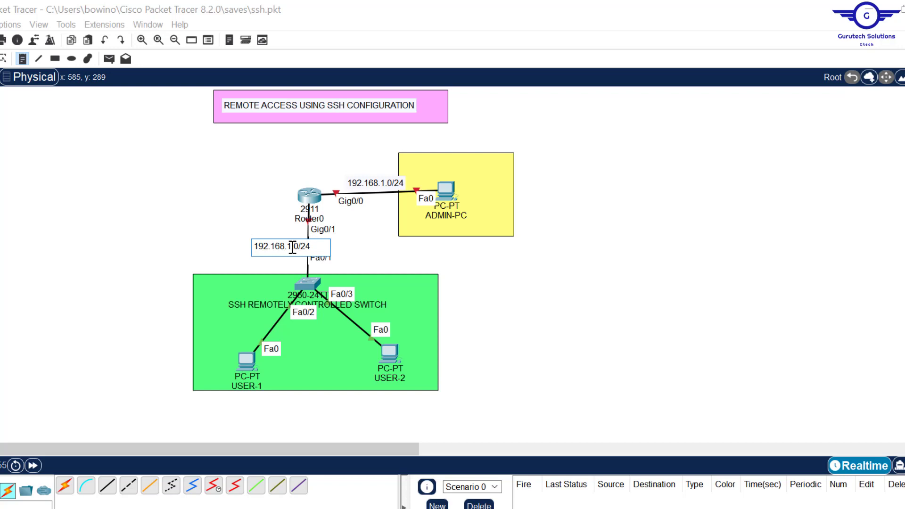
click(292, 247)
key(BackSpace)
text(2)
click(484, 240)
key(alt+Tab)
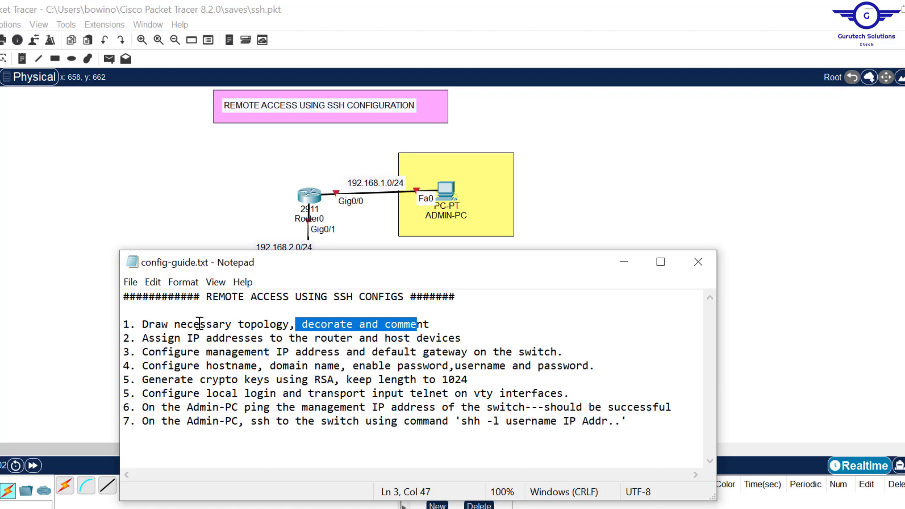
- Nudge the 192.168.2.0/24 note beside its link and the 192.168.1.0/24 note above its link
click(650, 170)
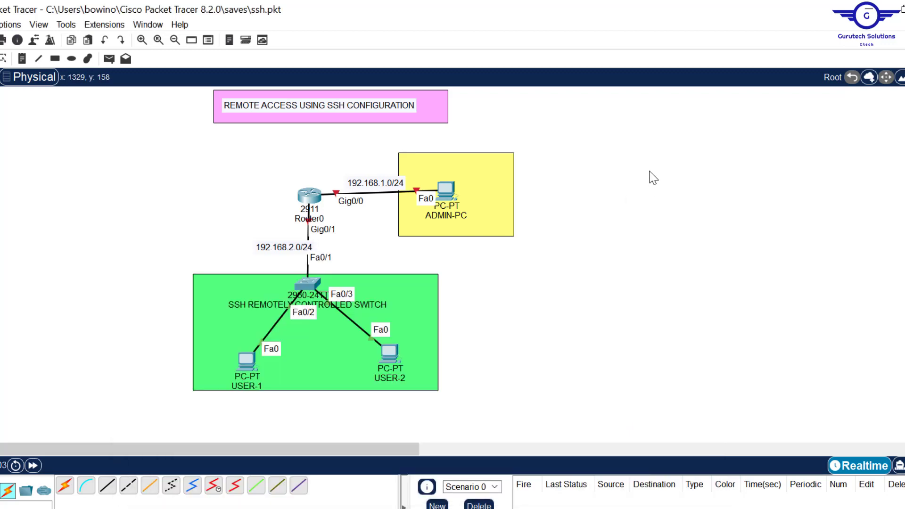
drag(296, 245, 295, 235)
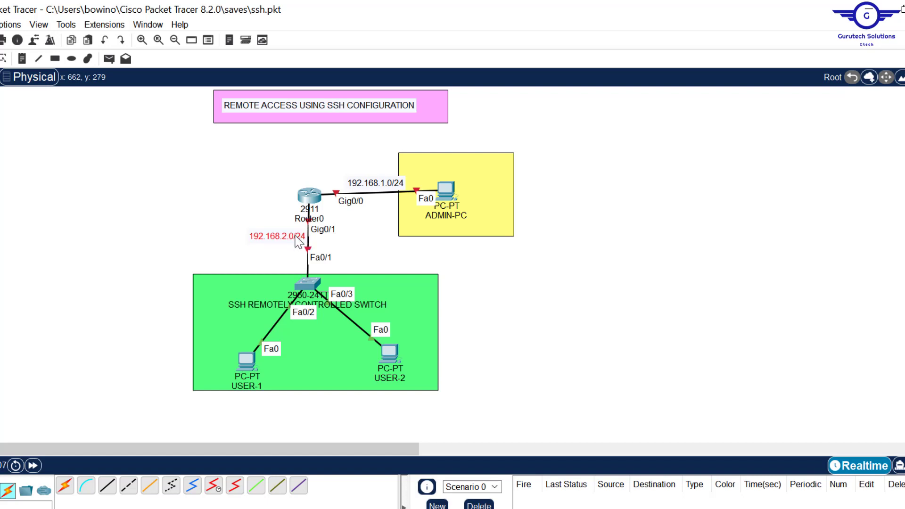
drag(377, 186, 372, 178)
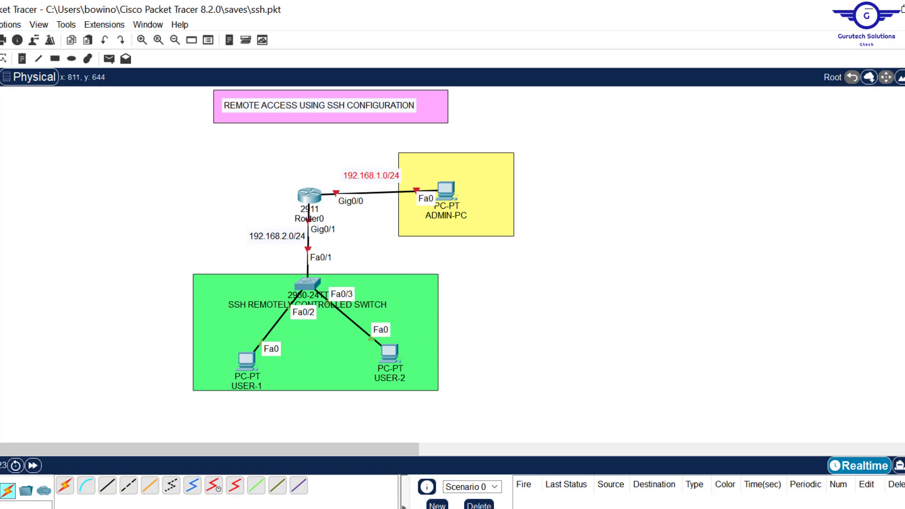
key(alt+Tab)
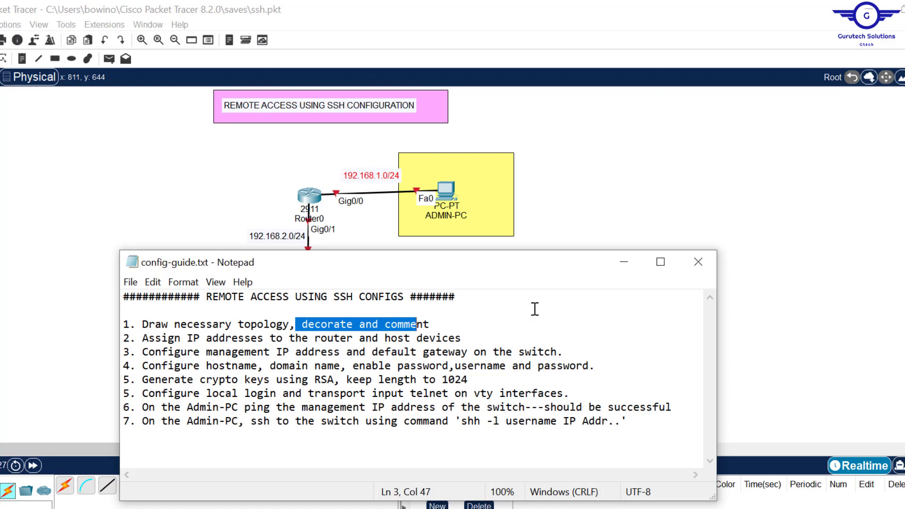
- Bring the Packet Tracer topology in front of the Notepad guide
click(605, 198)
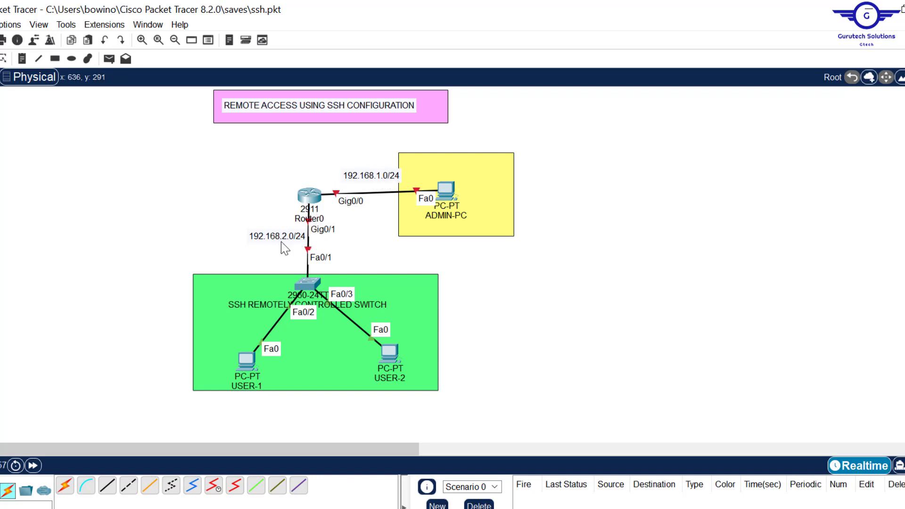
- In Router0's CLI, answer n to the setup dialog, then enter en and conf t
click(309, 195)
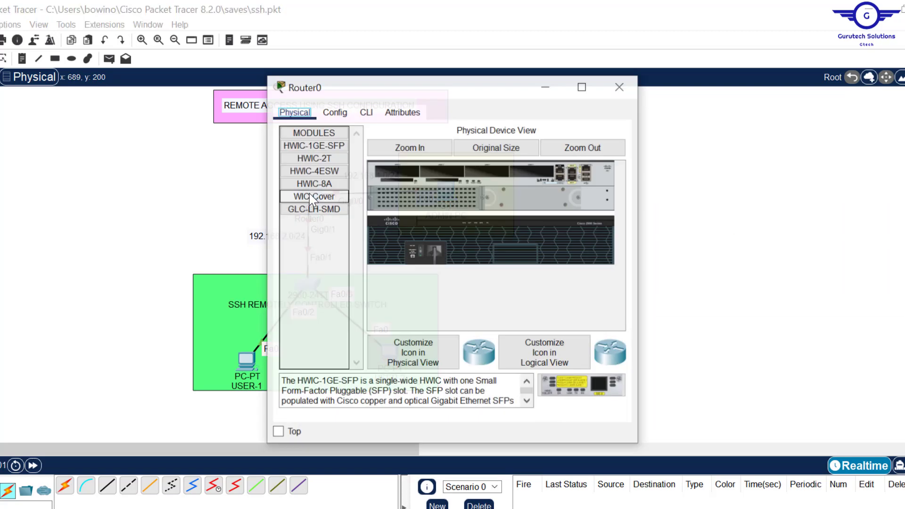
click(370, 118)
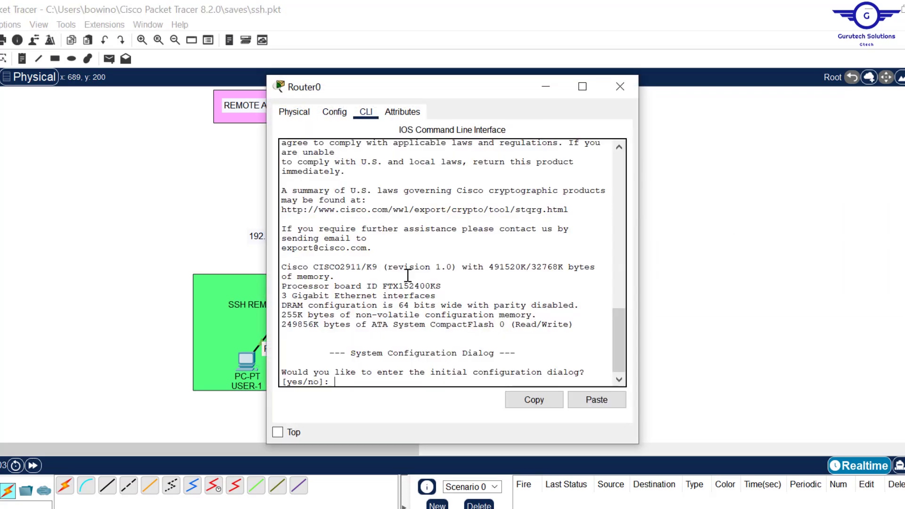
key(Return)
key(Return)
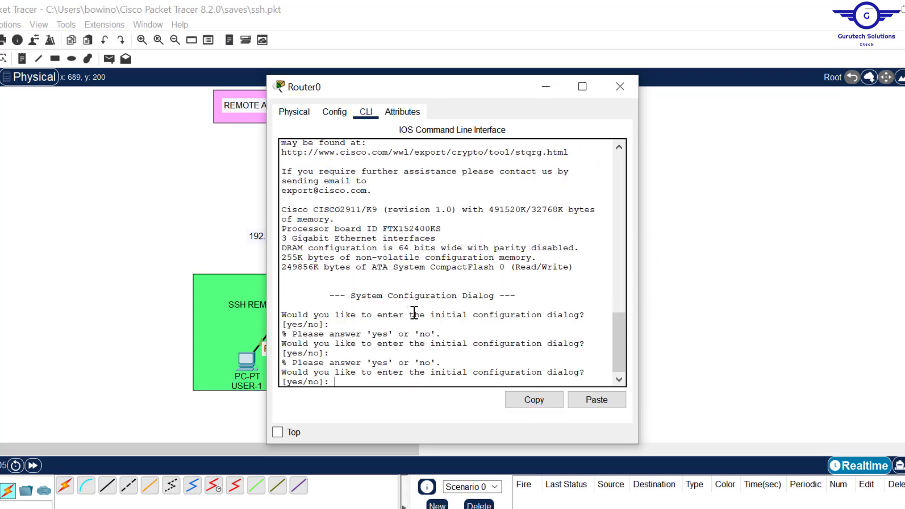
text(n)
key(Return)
key(Return)
key(Return)
key(Return)
text(en)
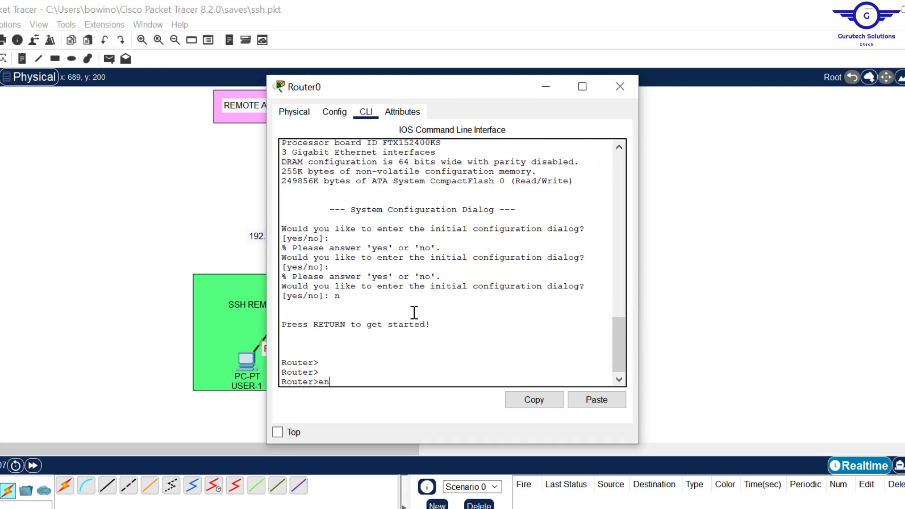
key(Return)
text(conf t)
key(Return)
key(Return)
key(Return)
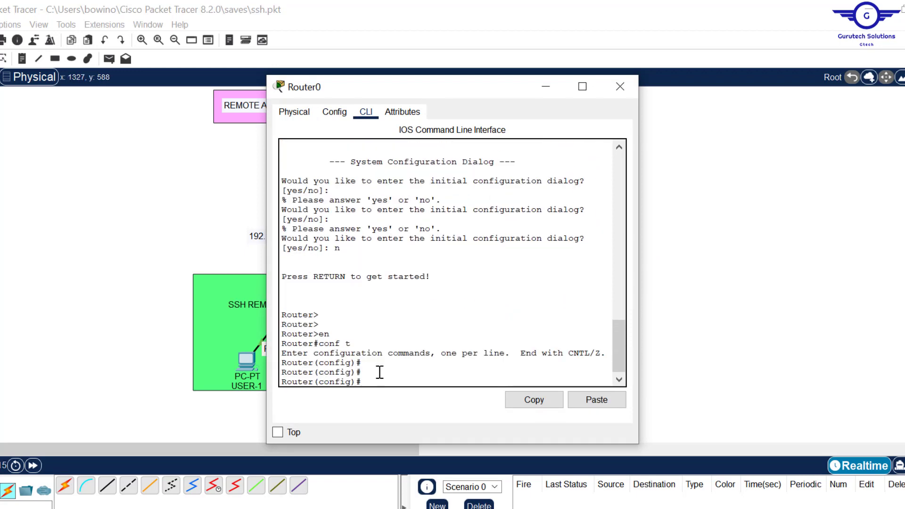
click(620, 87)
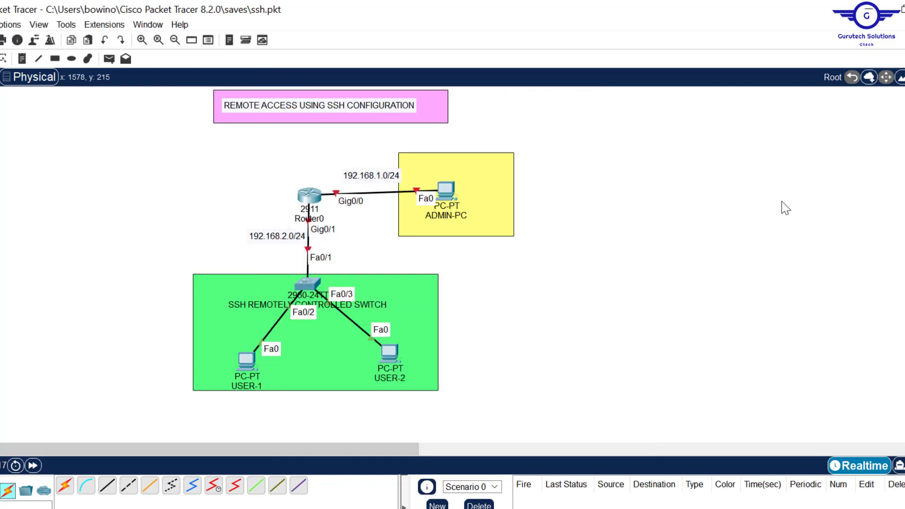
- Enable Router0's Gig0/0 with no shutdown and IP 192.168.1.1 255.255.255.0
click(309, 196)
text(ig)#int g)
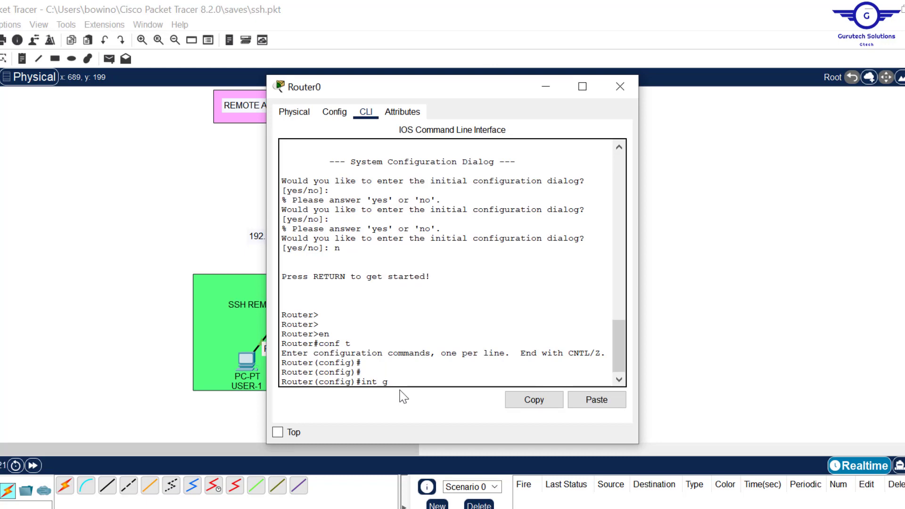
text(ig0/0)
key(Return)
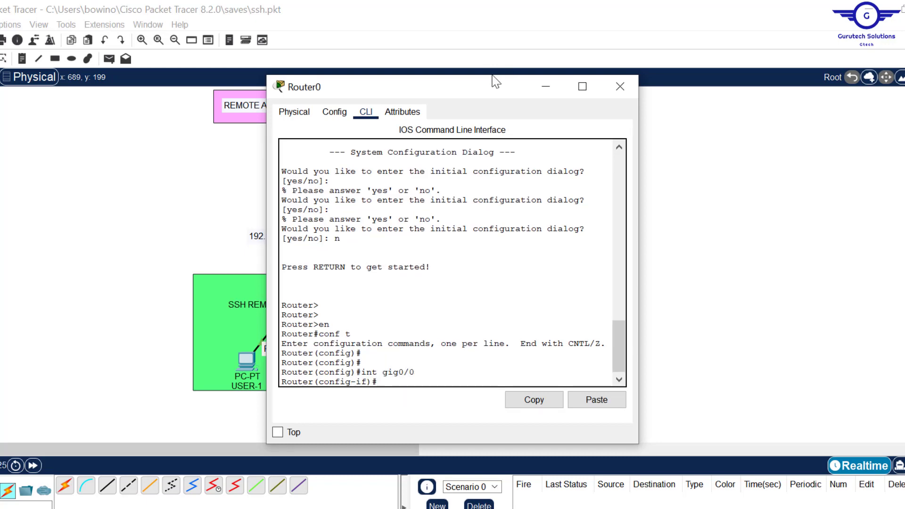
drag(481, 89, 457, 71)
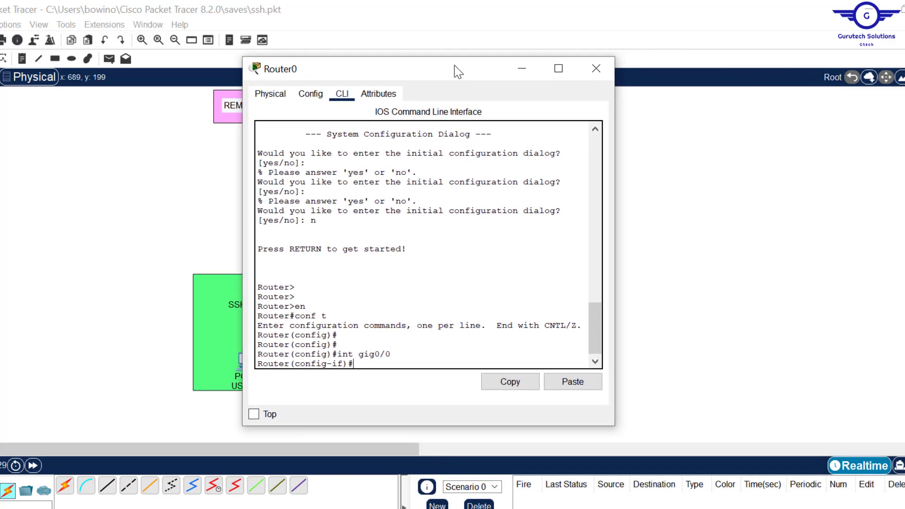
key(Return)
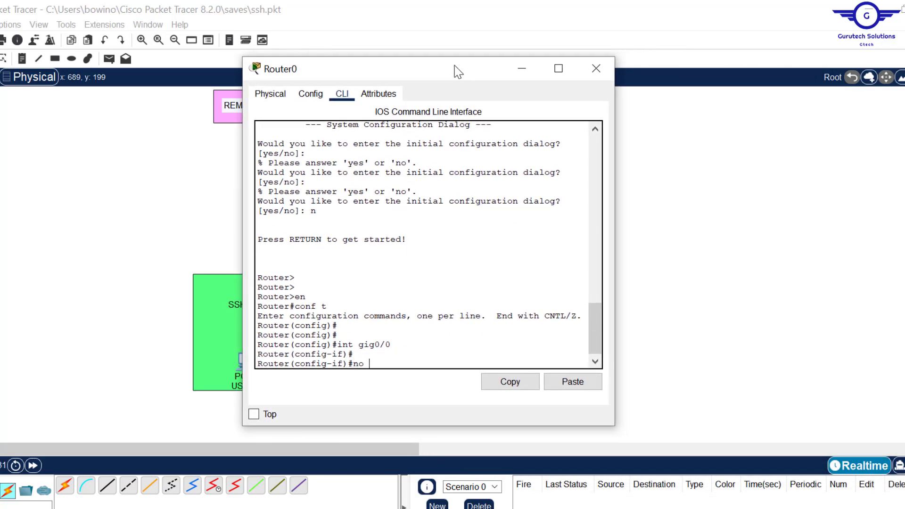
key(Return)
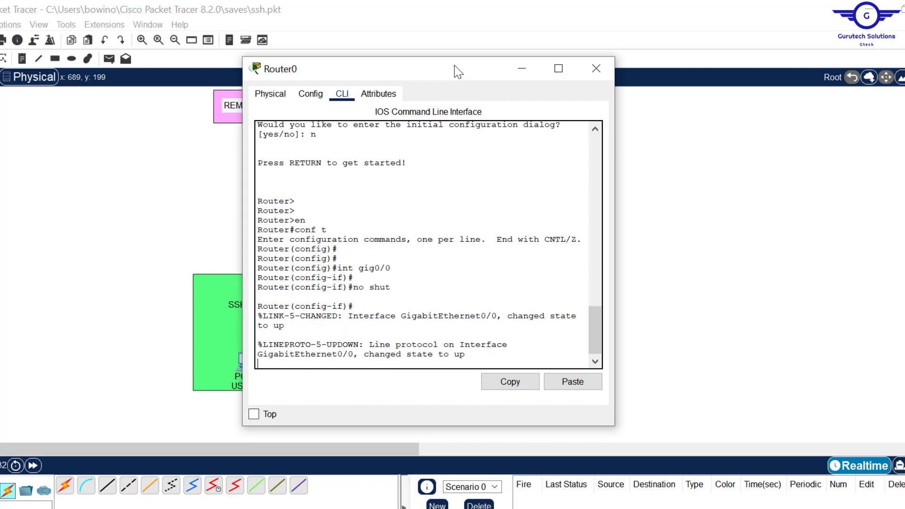
key(Return)
key(Return)
key(Return)
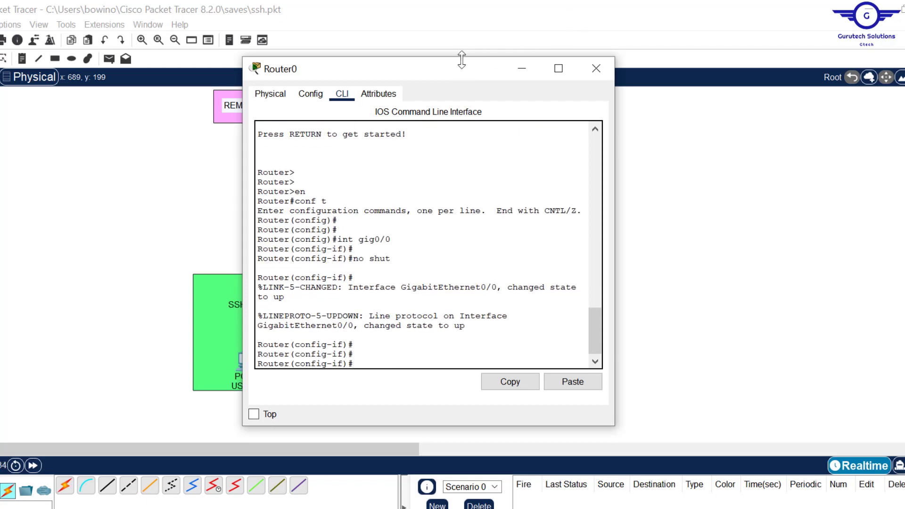
drag(456, 72, 457, 117)
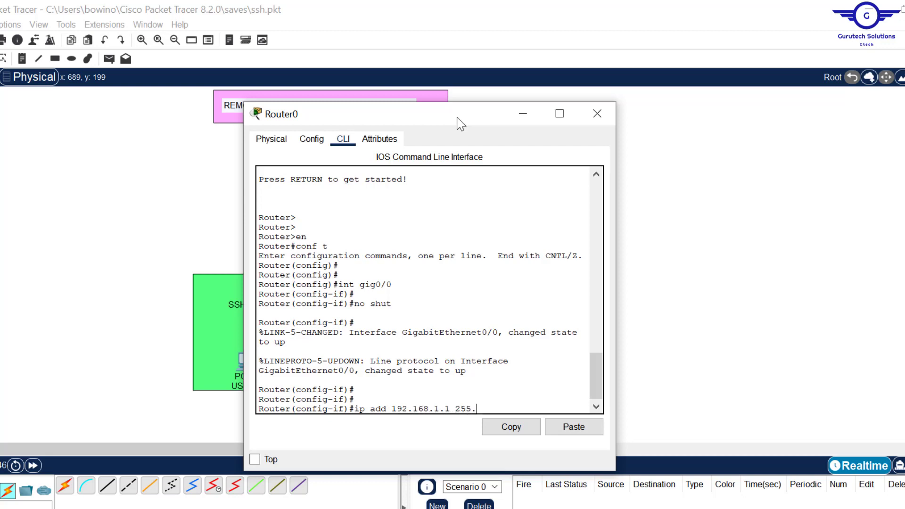
text(255.255.0)
key(Return)
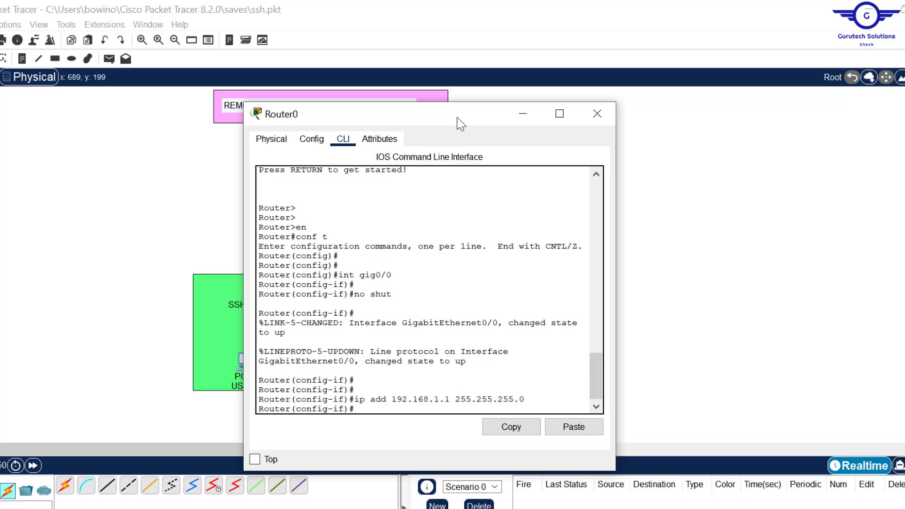
click(597, 114)
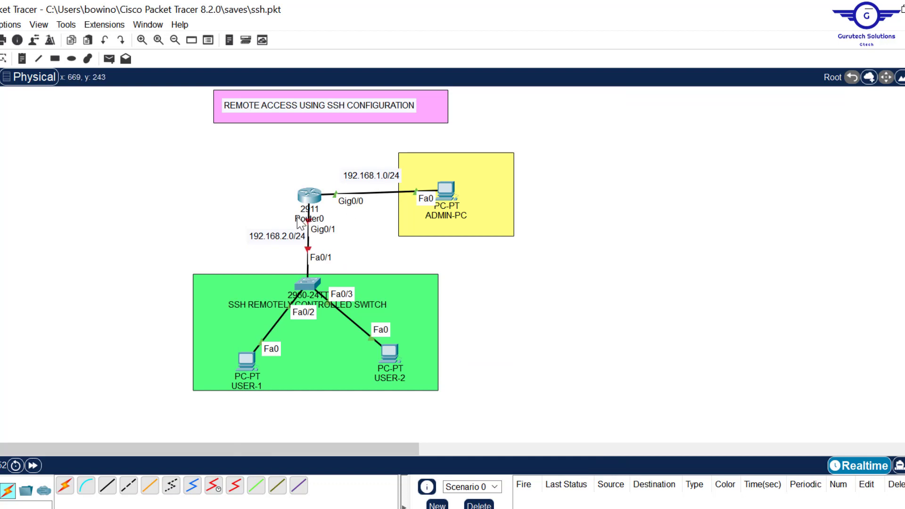
- Enable Router0's Gig0/1 with no shutdown and address 192.168.2.1 255.255.255.0
click(311, 198)
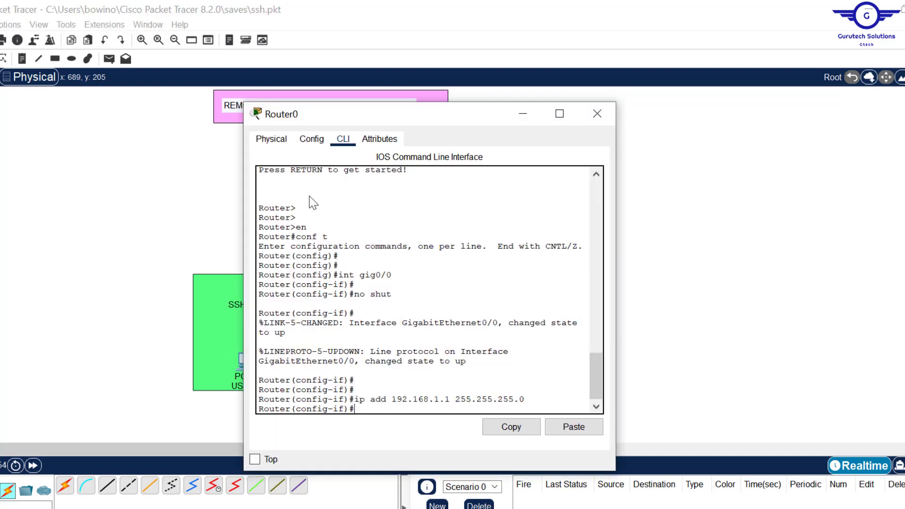
text(ex)
key(Return)
key(Return)
key(Return)
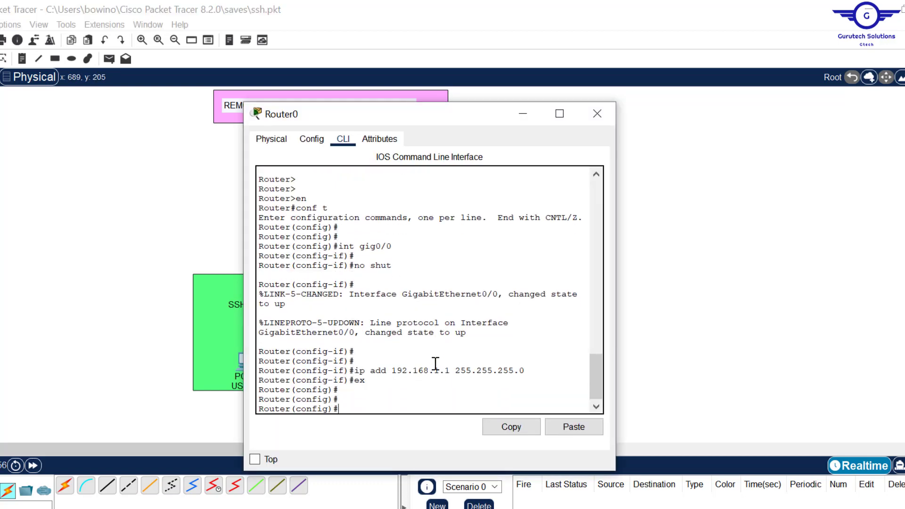
key(Up)
key(Up)
key(Up)
key(Return)
key(Return)
key(Up)
key(Up)
key(Up)
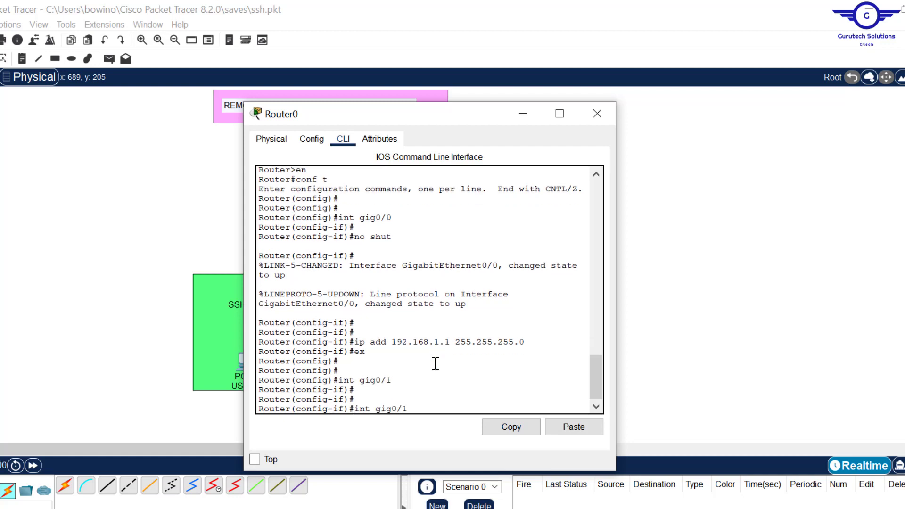
key(Up)
key(Return)
key(Return)
key(Return)
key(Return)
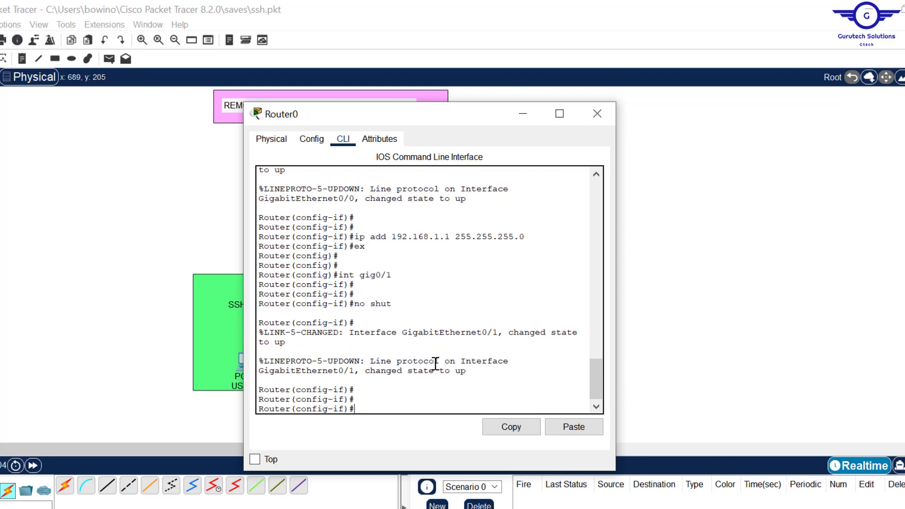
key(Up)
key(Up)
key(Up)
key(Up)
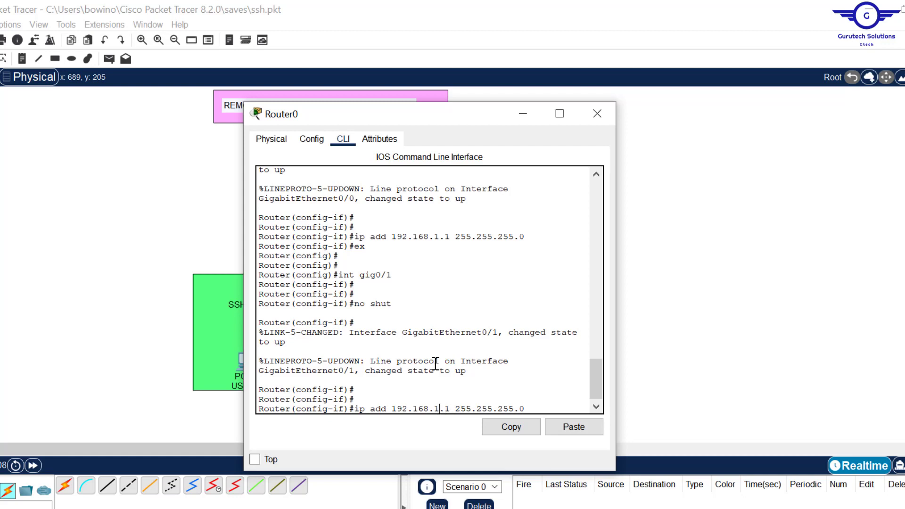
key(BackSpace)
text(2)
key(Return)
- Save the router configuration with do wr, then select Router0 on the canvas
text(er(config-if)#e)
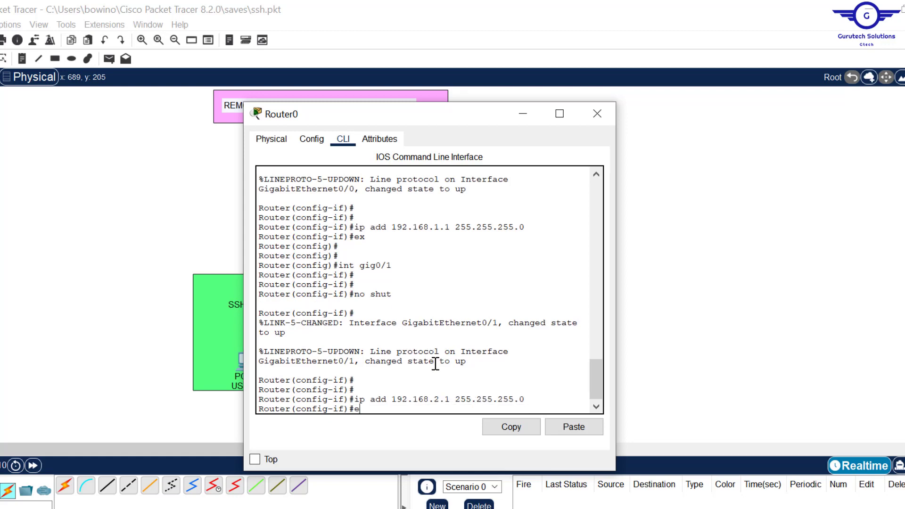
text(x)
key(Return)
key(Return)
key(Return)
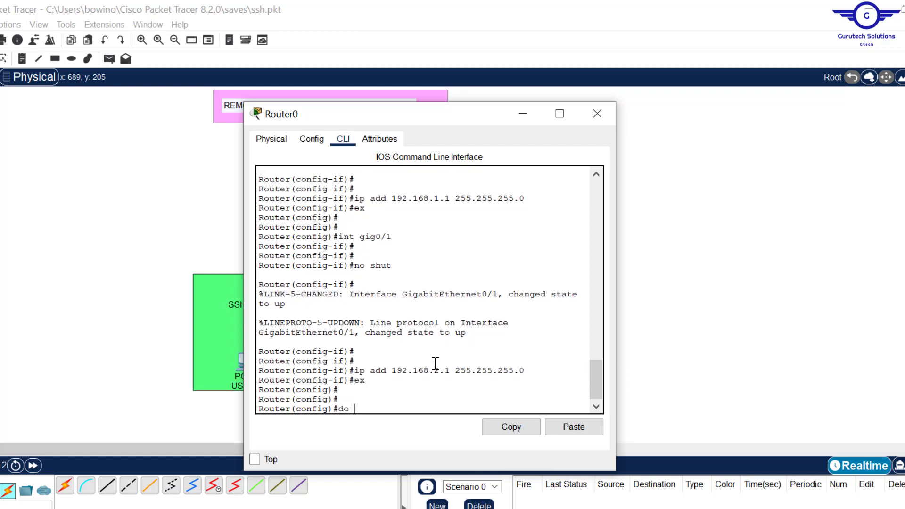
text(do wr)
key(Return)
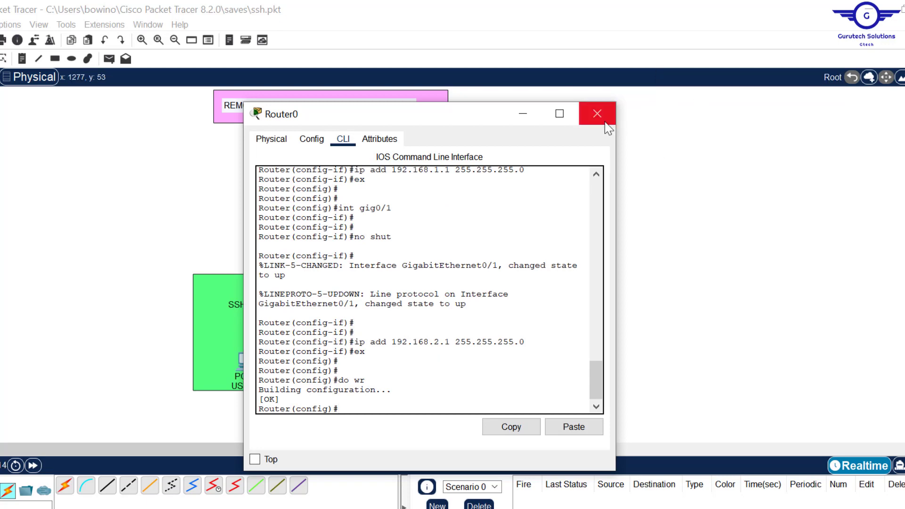
click(597, 114)
drag(276, 168, 337, 220)
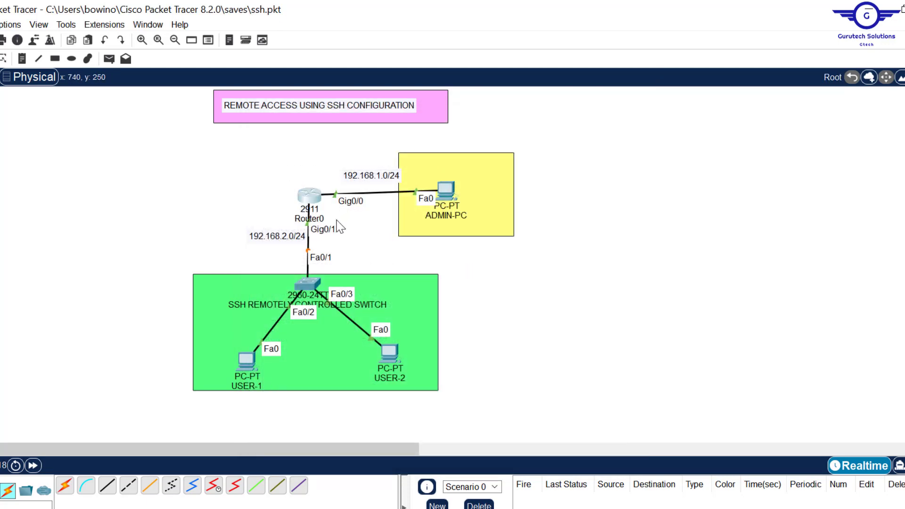
click(246, 171)
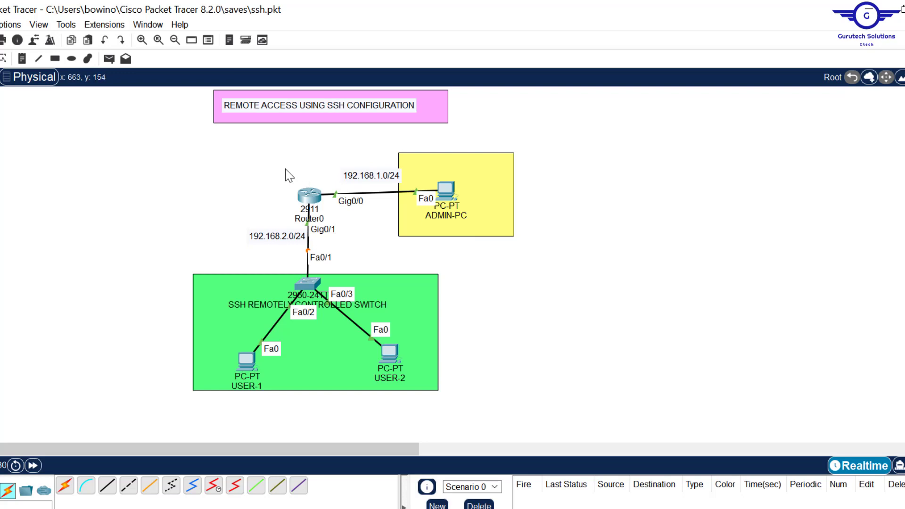
drag(247, 171, 344, 222)
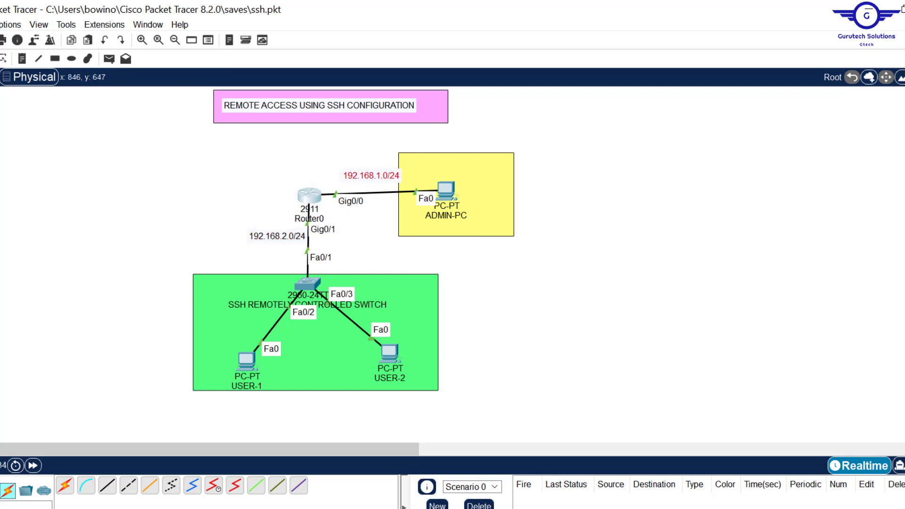
key(alt+Tab)
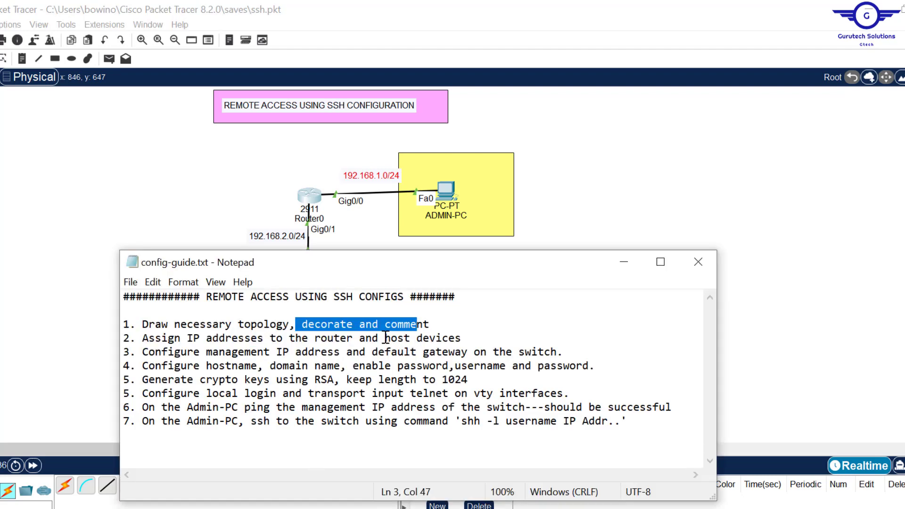
- Highlight 'host devices' in the guide's step 2, then return to the topology
drag(386, 338, 465, 338)
click(598, 176)
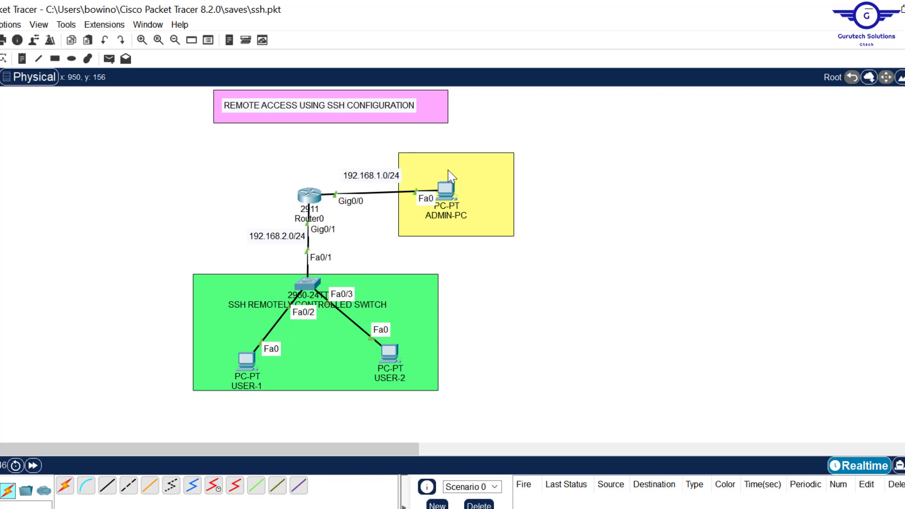
- Set ADMIN-PC to IP 192.168.1.10, mask 255.255.255.0, gateway 192.168.1.1
click(446, 190)
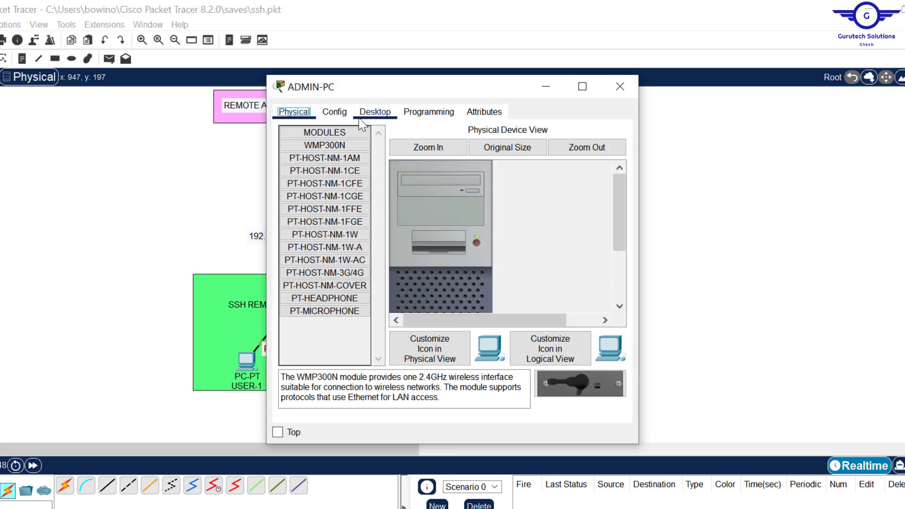
click(364, 111)
click(336, 146)
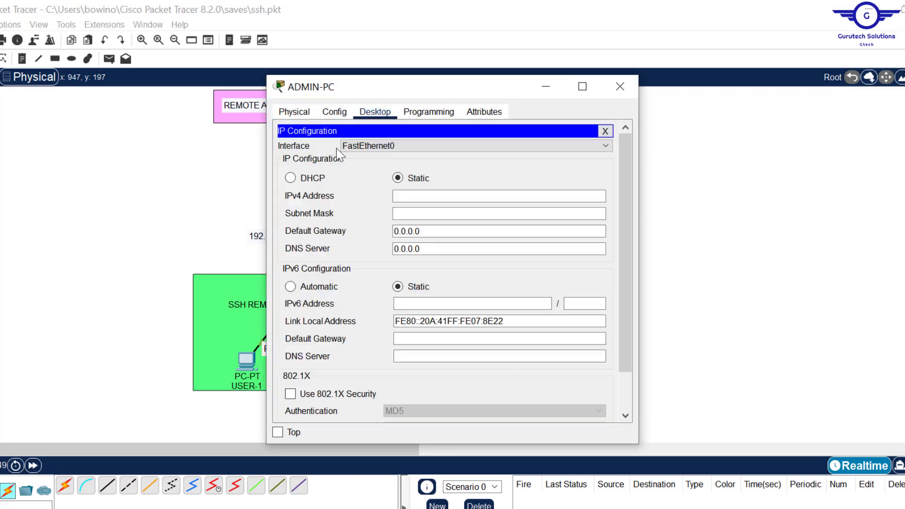
click(416, 196)
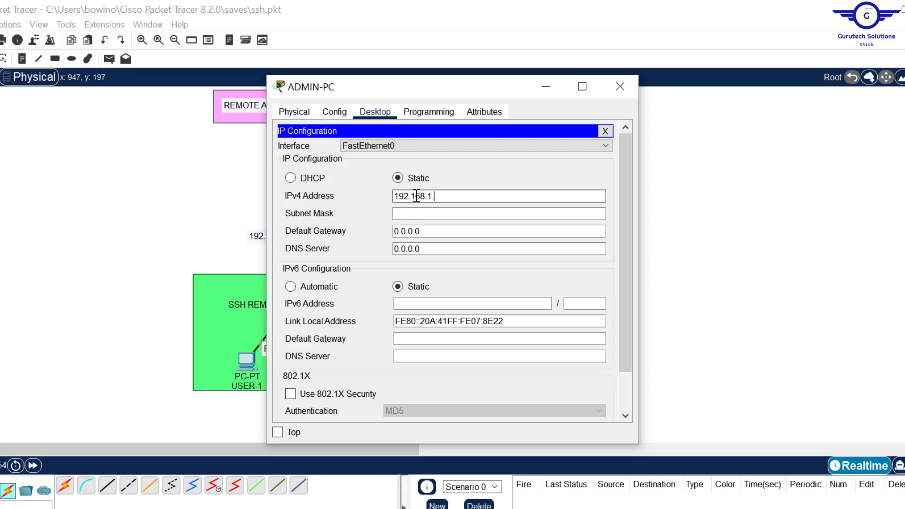
drag(456, 195, 305, 175)
key(ctrl+c)
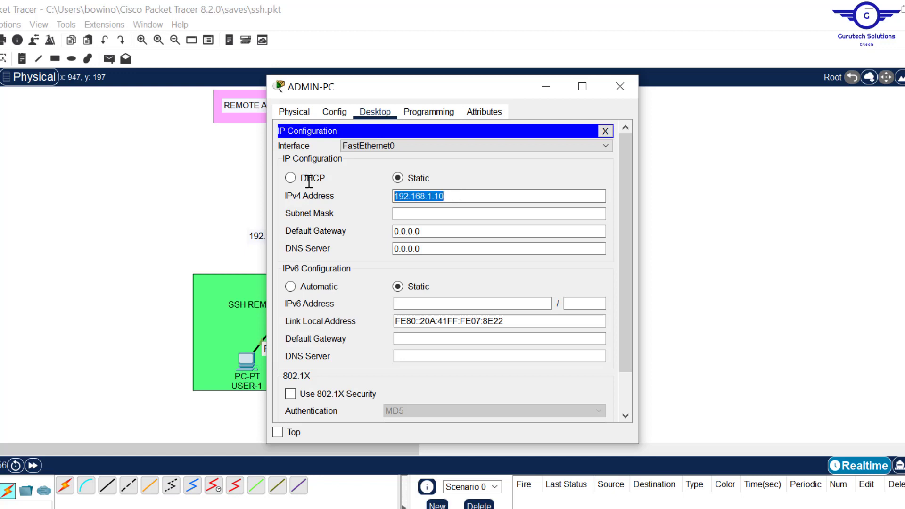
click(417, 216)
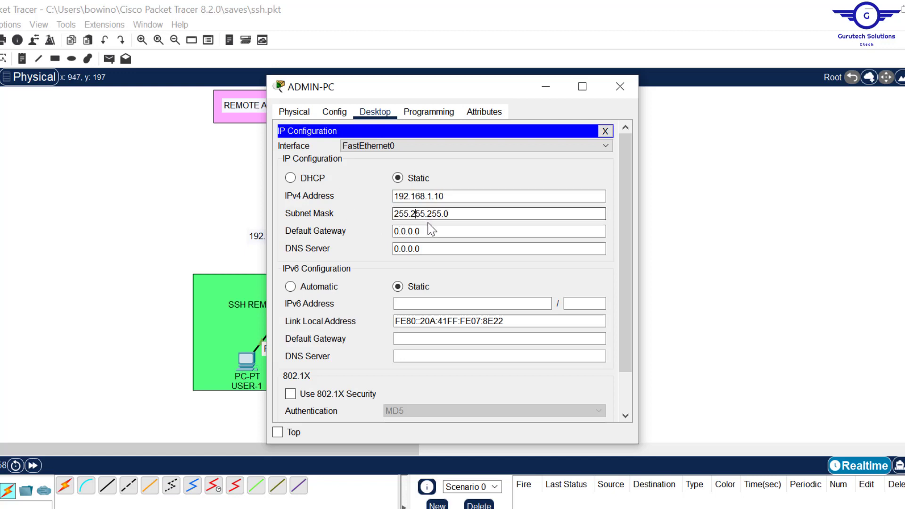
drag(432, 230, 296, 219)
key(ctrl+v)
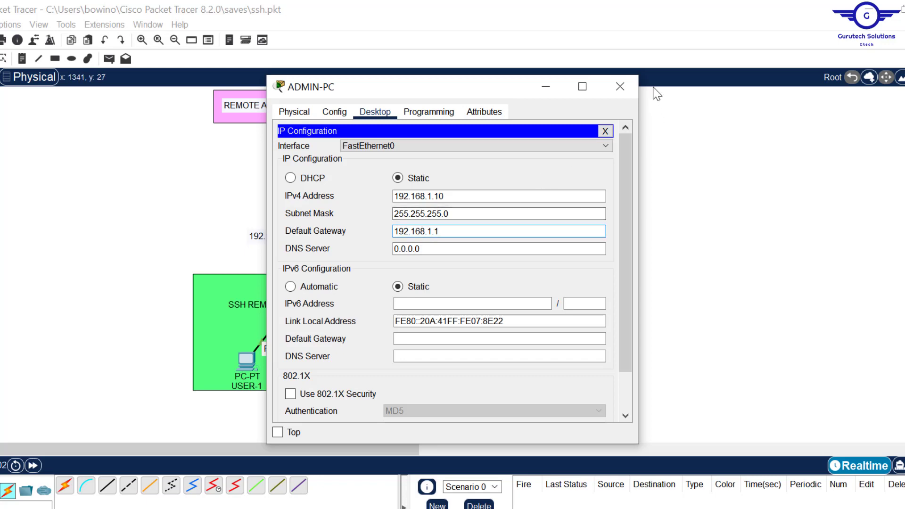
click(621, 90)
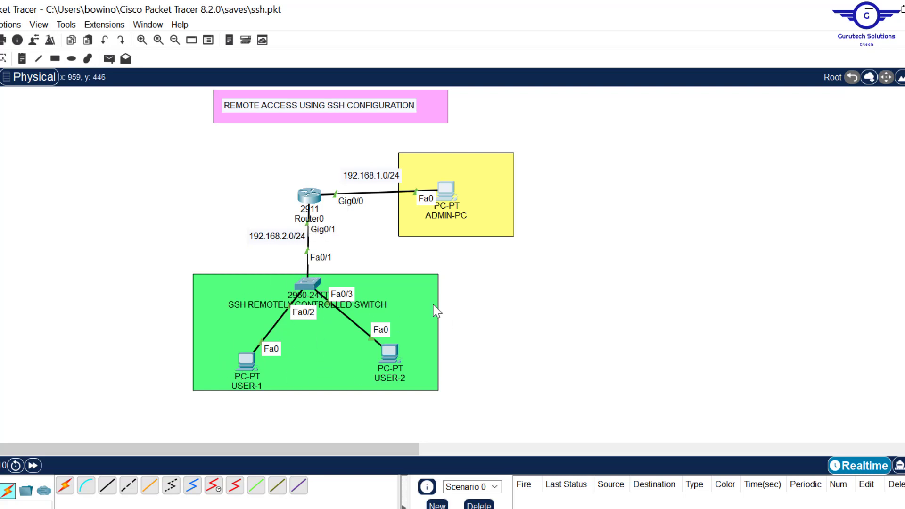
- Give USER-1 a 192.168.2 subnet address, mask 255.255.255.0 and a gateway
click(247, 364)
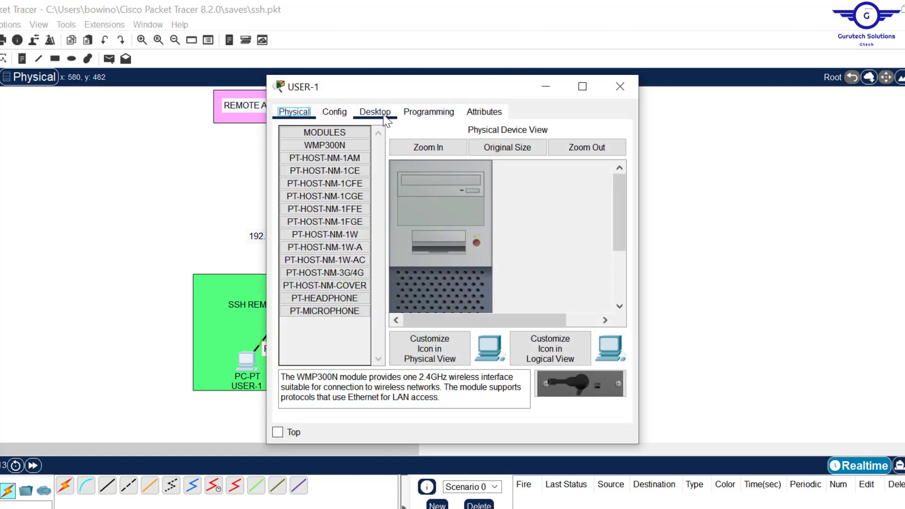
click(375, 112)
click(311, 151)
click(416, 194)
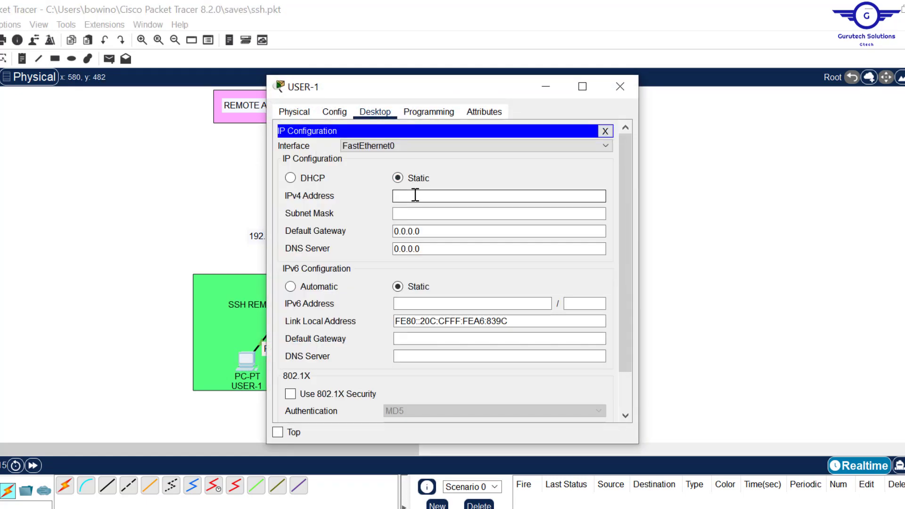
text(192.168.1.10)
key(Left)
key(Left)
key(Left)
key(BackSpace)
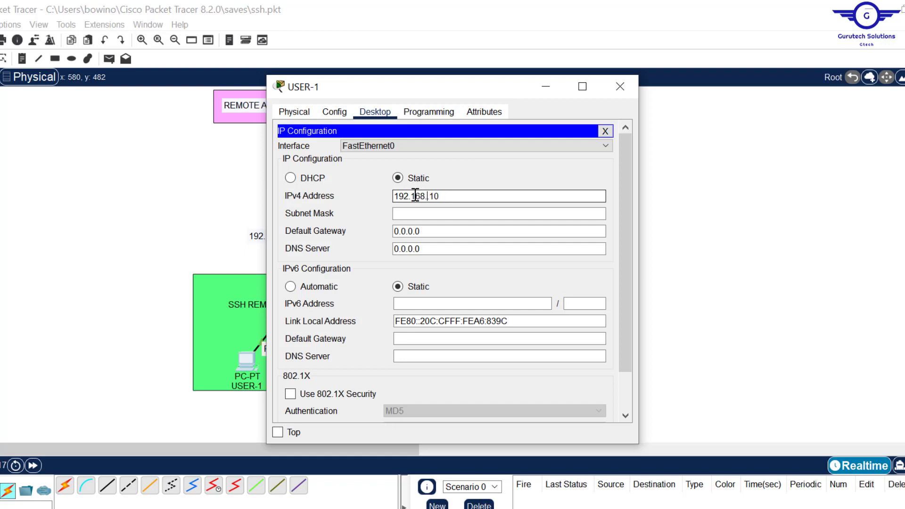
text(2)
click(449, 213)
click(427, 232)
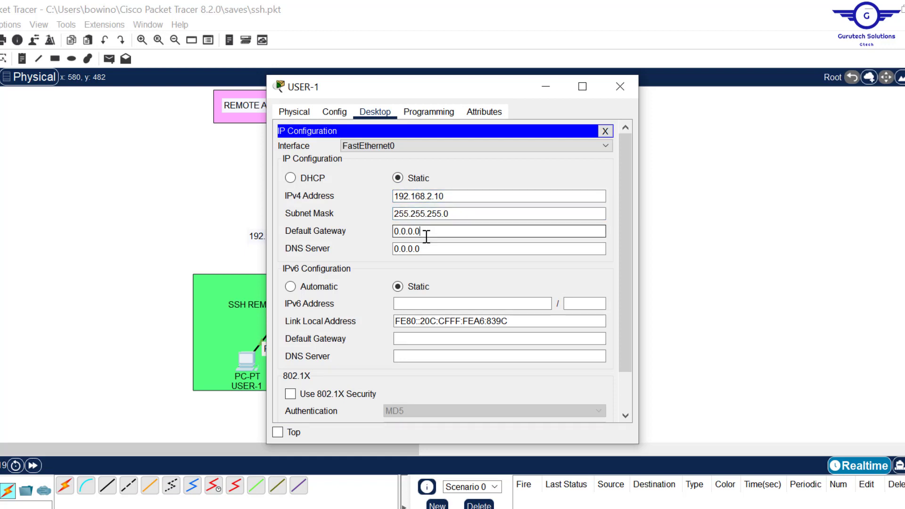
drag(433, 233, 290, 221)
text(192.168.1.10)
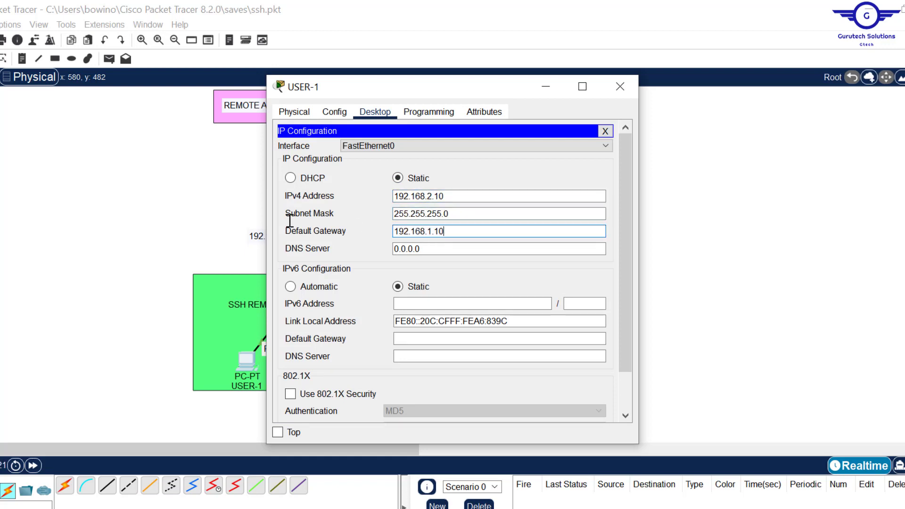
key(BackSpace)
text(2)
click(631, 81)
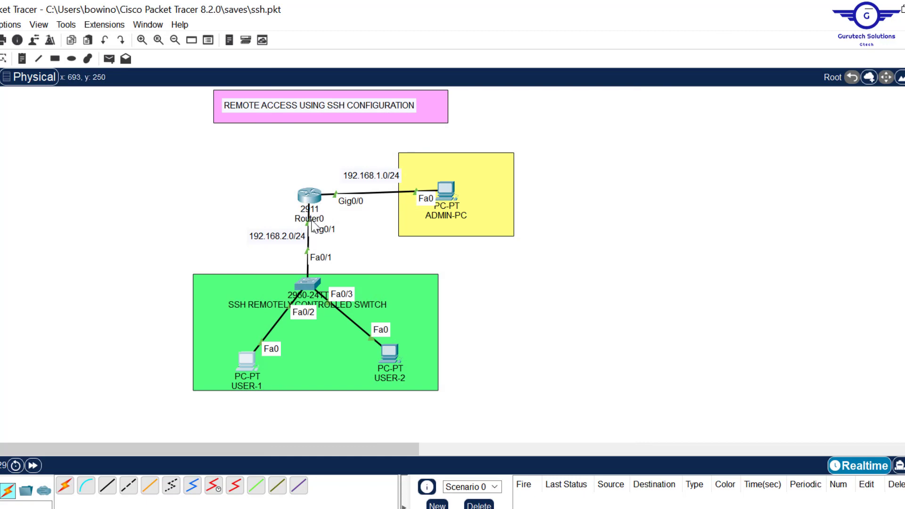
- Set USER-2 to IP 192.168.2.20, mask 255.255.255.0, gateway 192.168.2.1
click(389, 352)
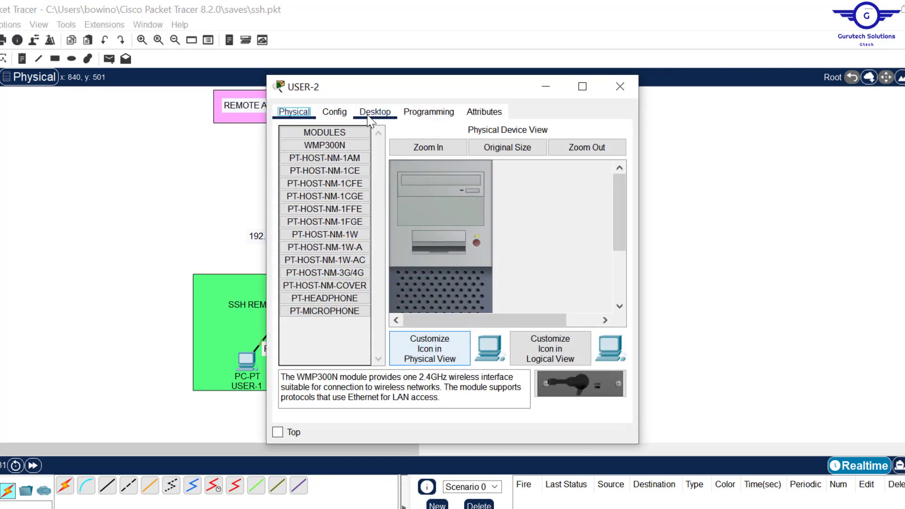
click(372, 112)
click(299, 162)
click(408, 195)
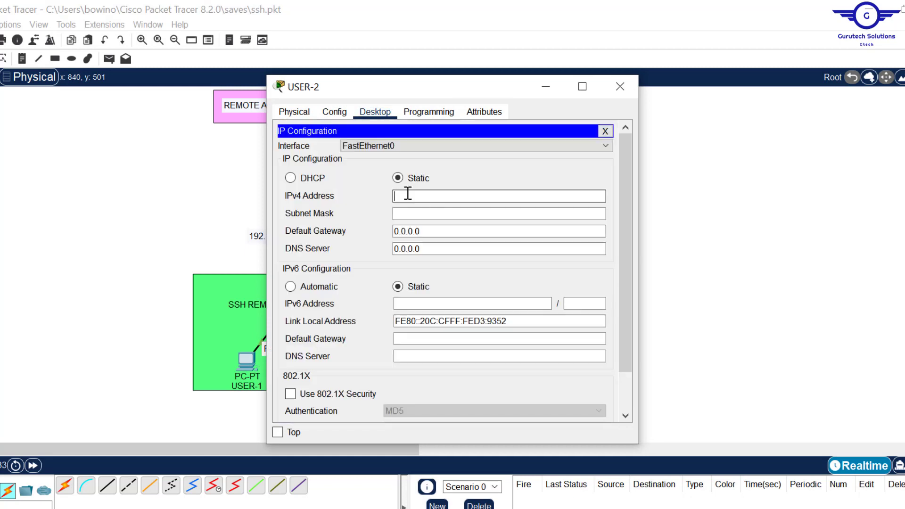
text(192.168.1.10)
key(BackSpace)
text(2)
key(Left)
key(Left)
key(BackSpace)
text(2)
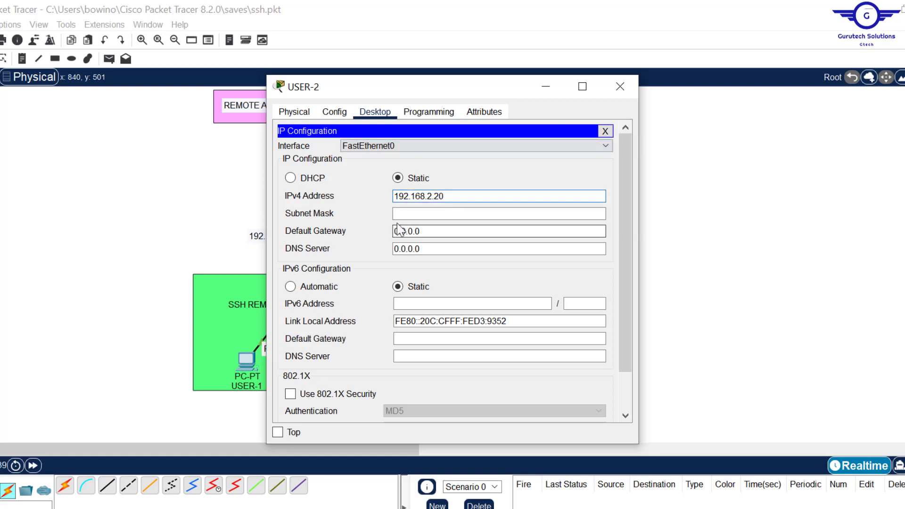
click(415, 214)
key(Tab)
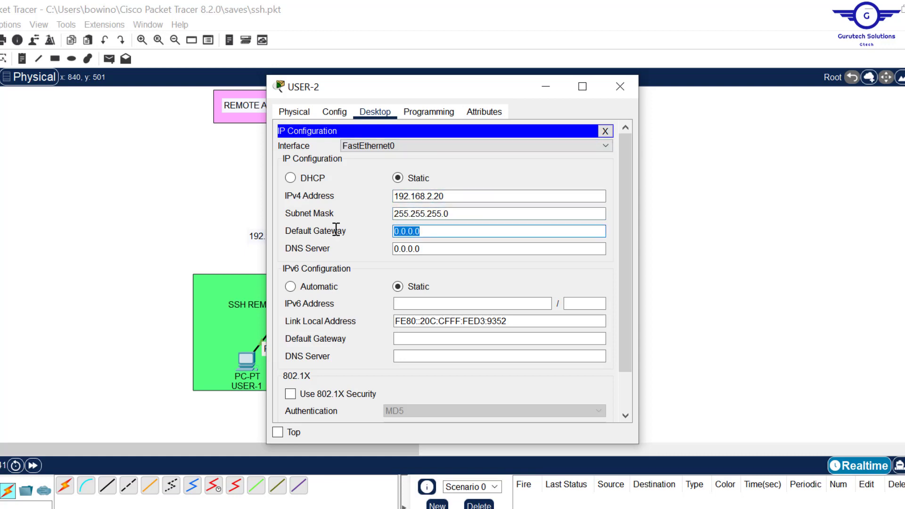
text(192.168.1.10)
click(620, 86)
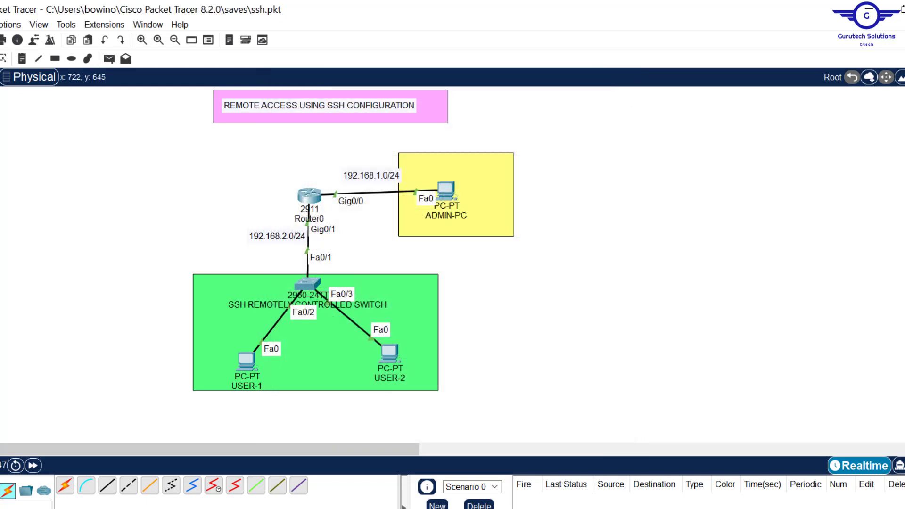
- Bring up config-guide.txt and move it down-left to uncover the switch
key(alt+Tab)
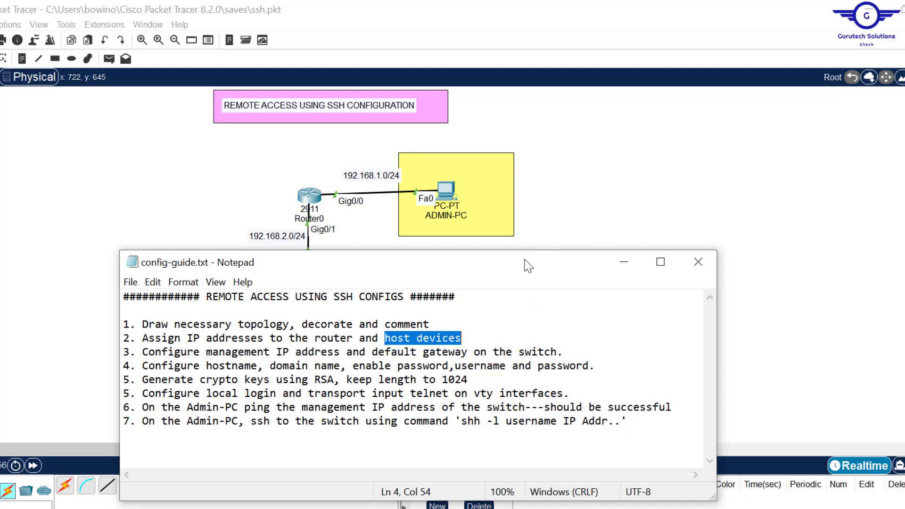
drag(519, 261, 486, 312)
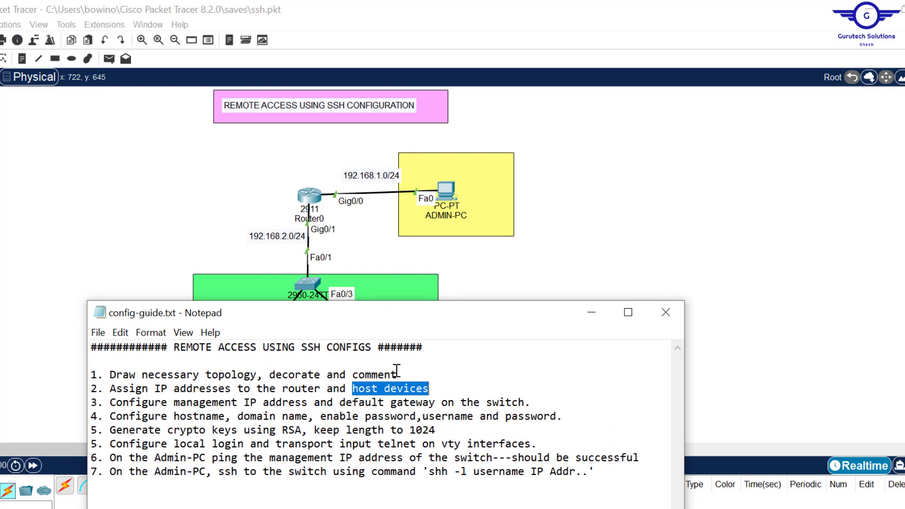
- Open the switch CLI and enter the VLAN 1 interface from global configuration mode
click(624, 257)
click(304, 284)
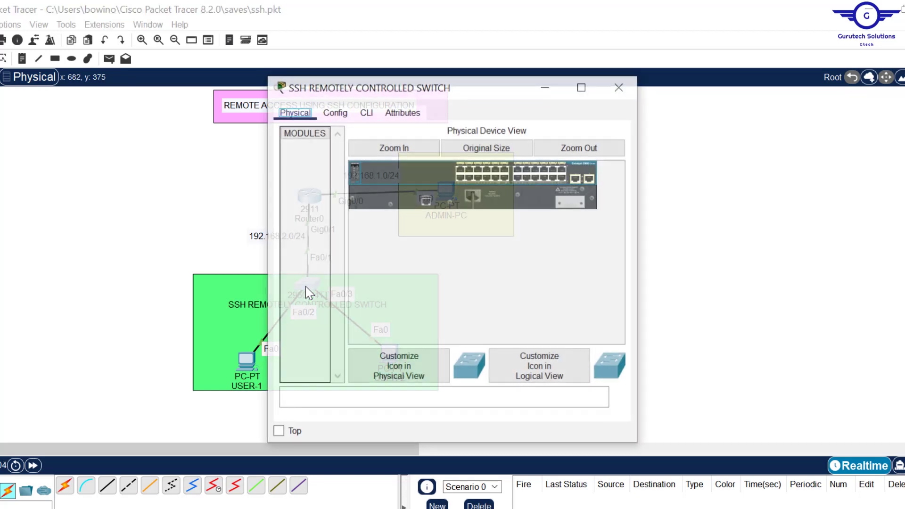
click(366, 111)
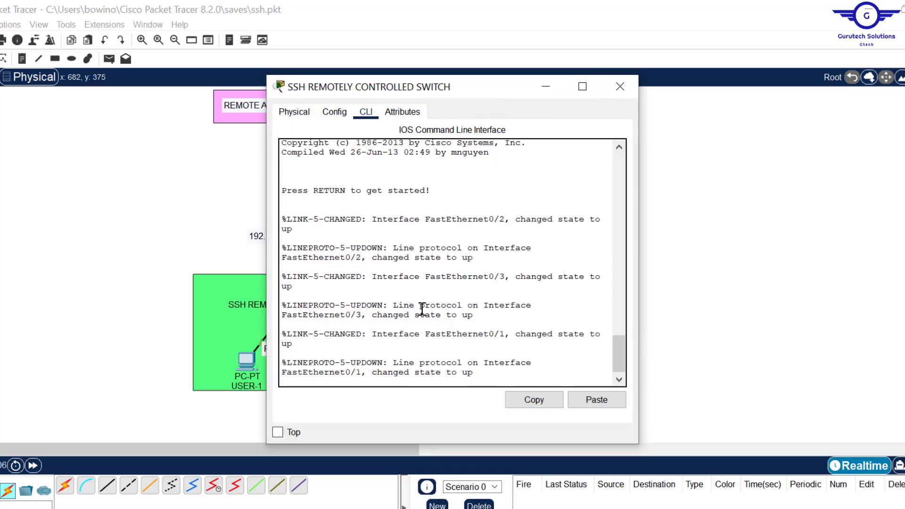
key(Return)
key(Return)
text(en)
key(Return)
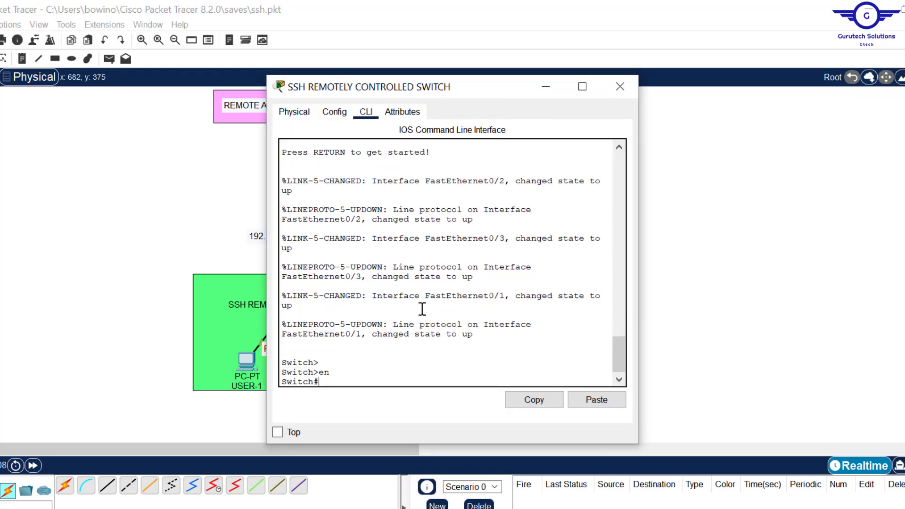
text(conf t)
key(Return)
key(Return)
key(Return)
key(Return)
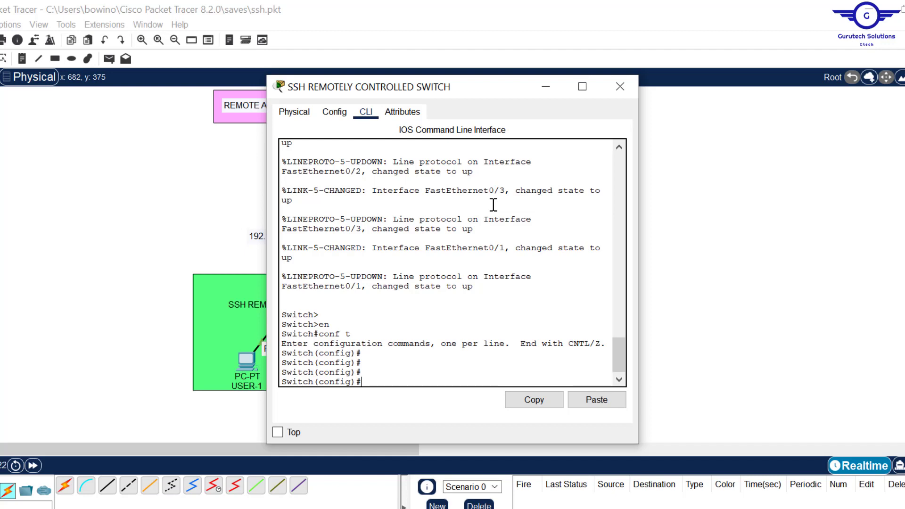
text(vlan 1)
key(Return)
key(Return)
key(Return)
key(Return)
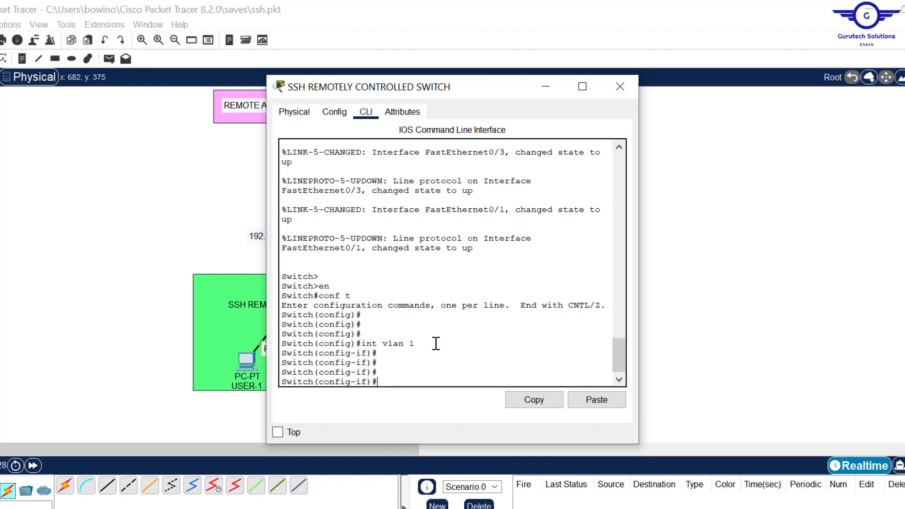
- Bring the VLAN 1 interface up with no shut
drag(425, 344, 363, 344)
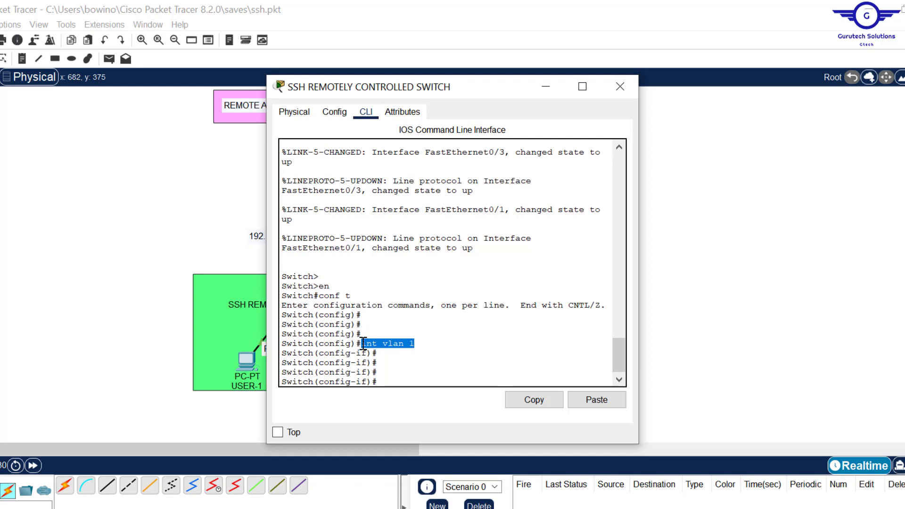
click(399, 376)
text(no)
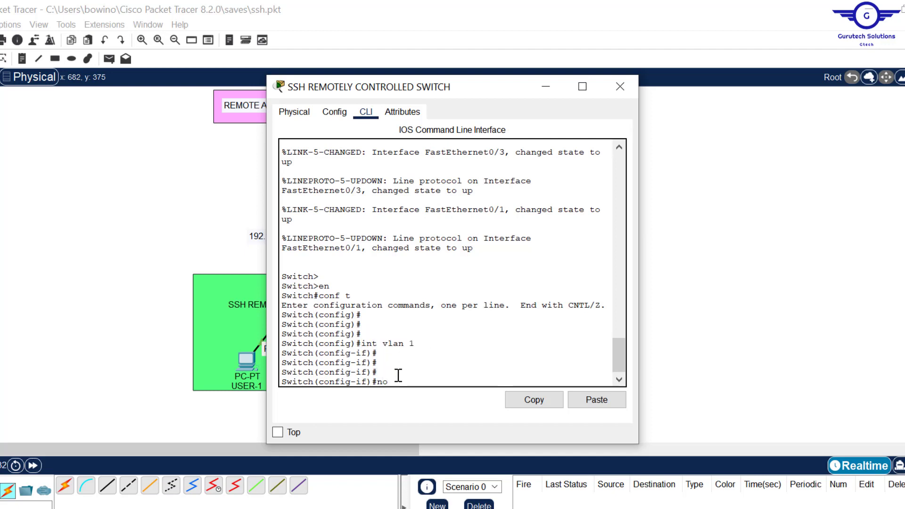
text( shut)
key(Return)
key(Return)
key(Return)
key(Return)
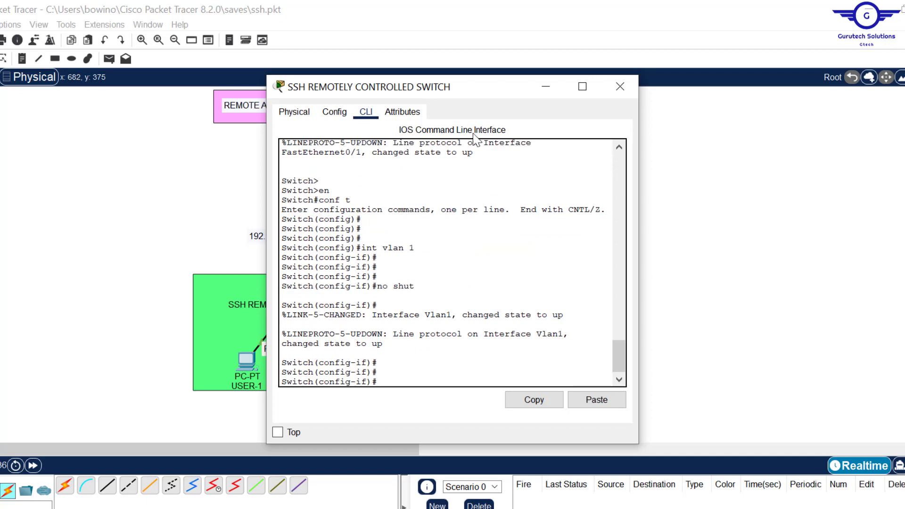
drag(488, 86, 605, 108)
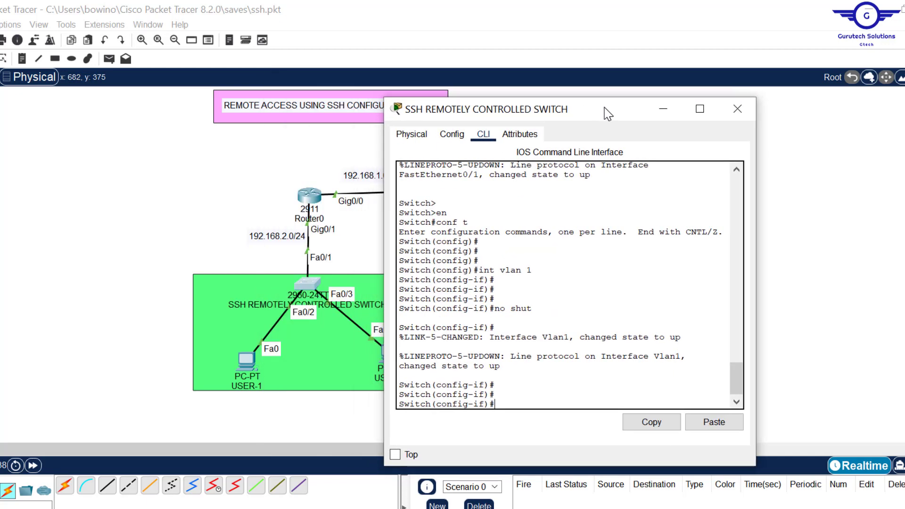
click(738, 109)
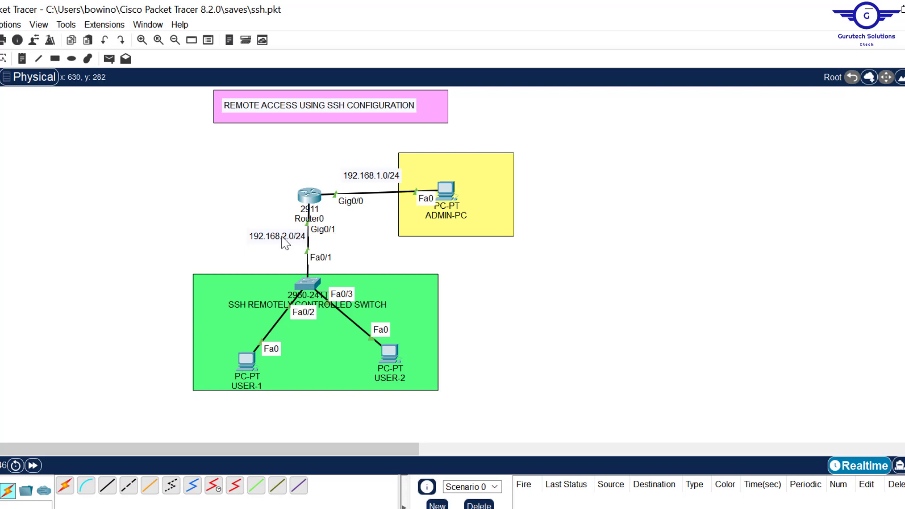
- Assign 192.168.2.254 255.255.255.0 to VLAN 1 and exit back to global configuration
click(305, 281)
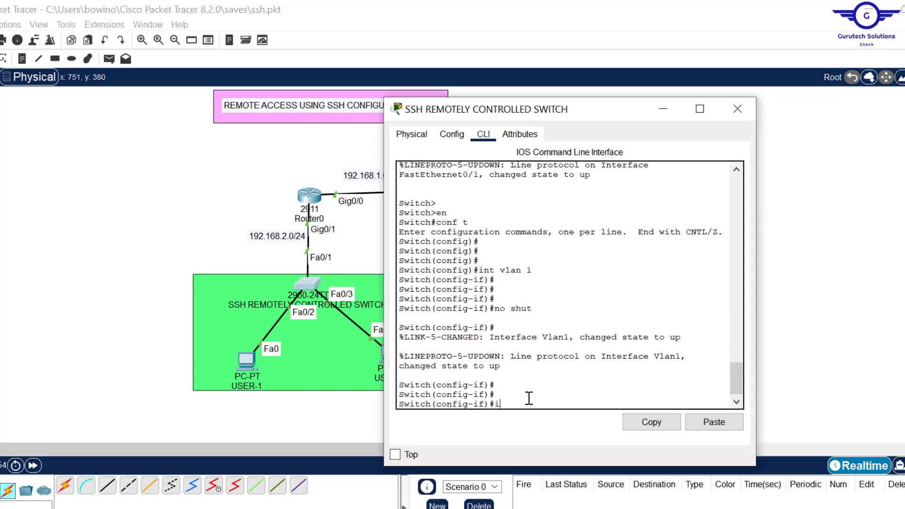
text(ip add)
drag(543, 268, 476, 270)
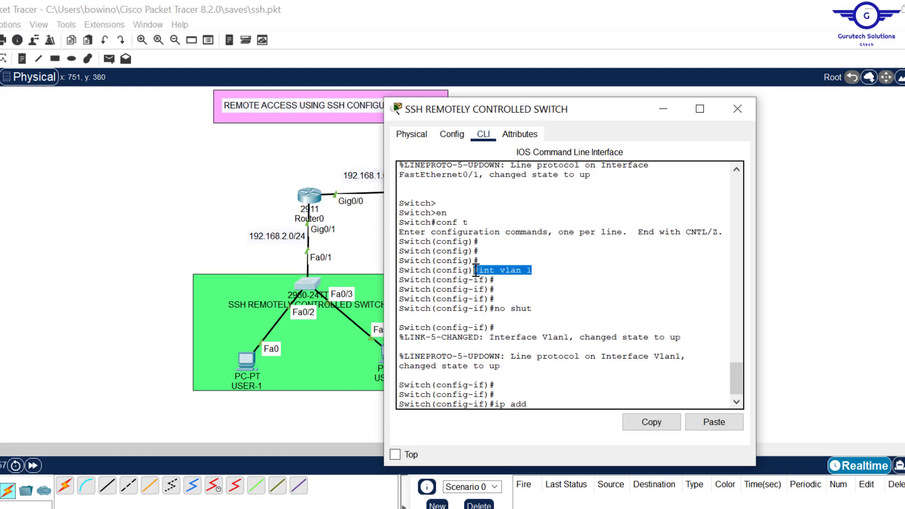
click(548, 404)
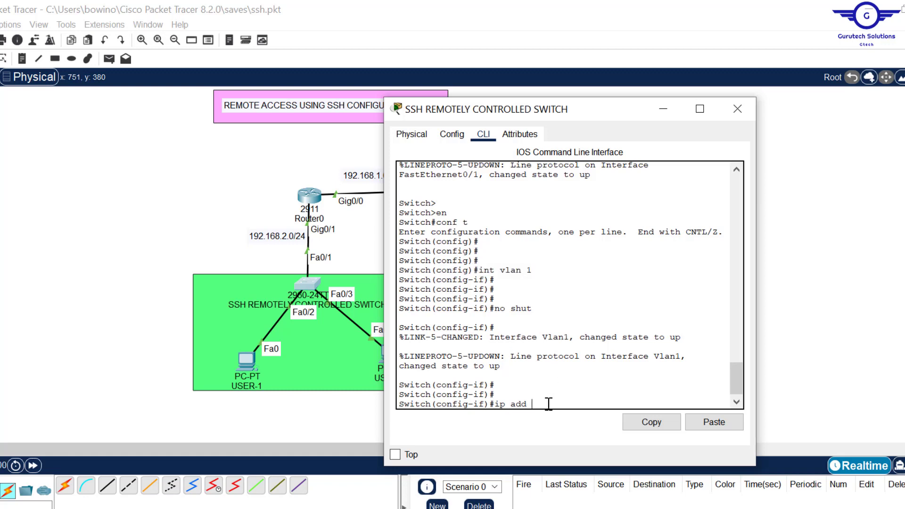
text(192.168)
text(255.255.255.0)
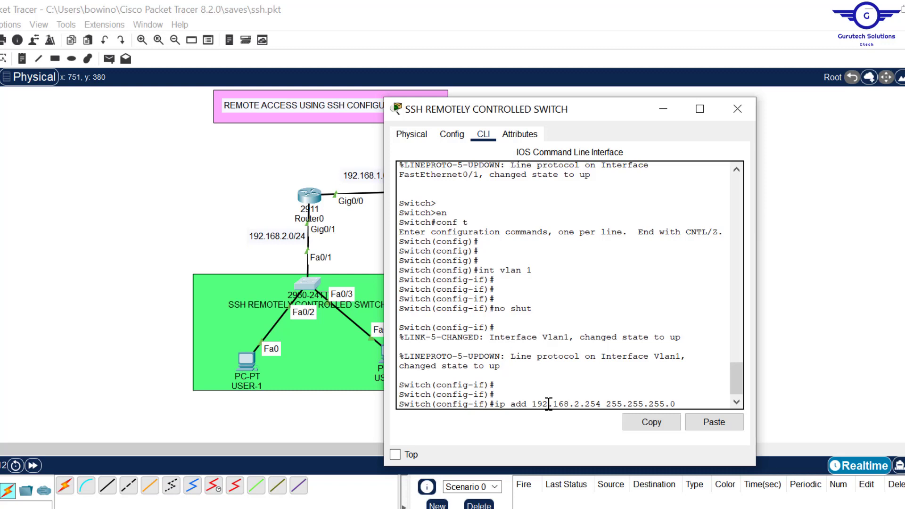
key(Return)
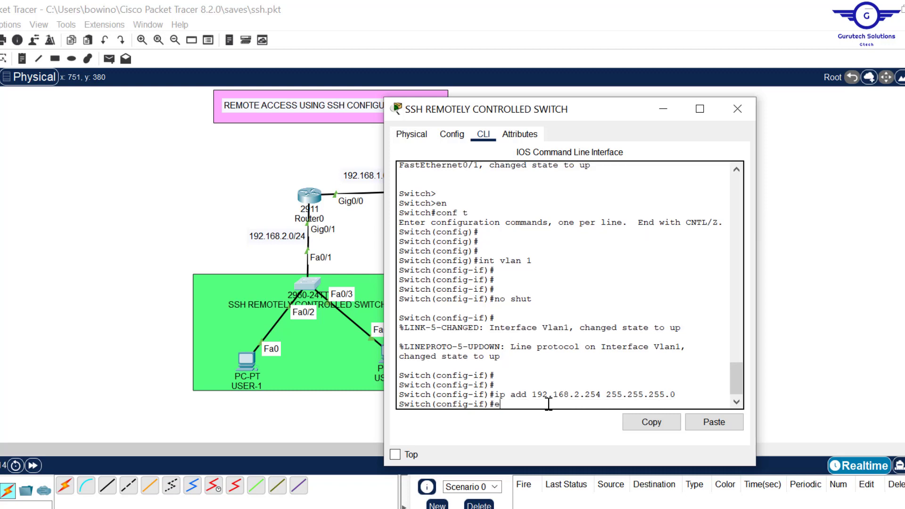
text(exit)
key(Return)
key(Return)
key(Return)
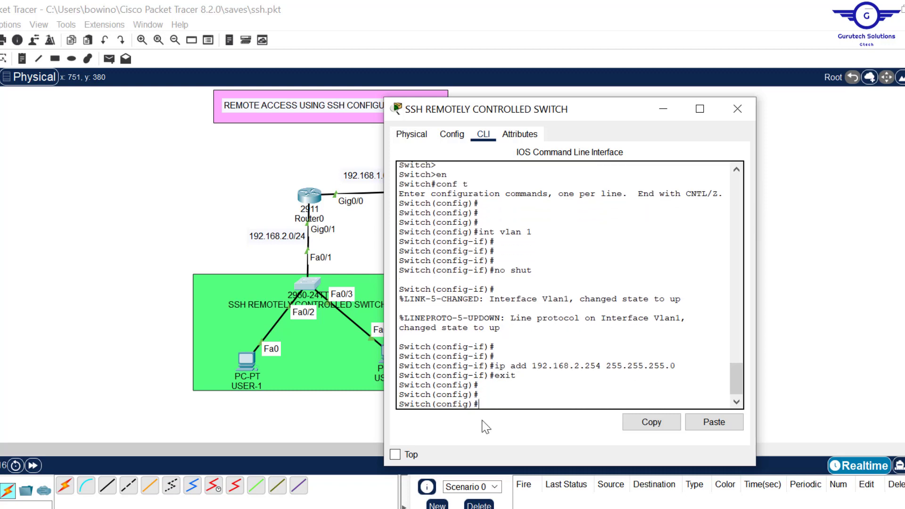
drag(568, 115, 598, 111)
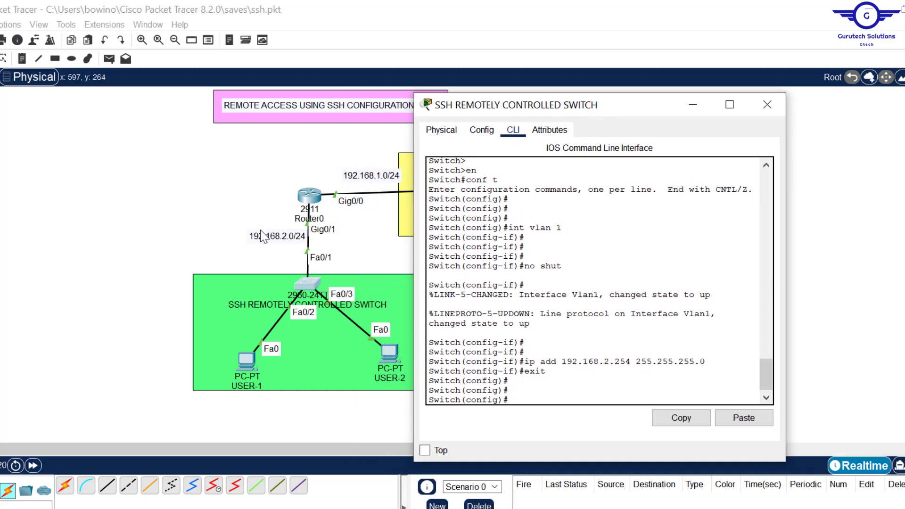
- Put the switch window away and inspect the green switch area in the topology
click(161, 237)
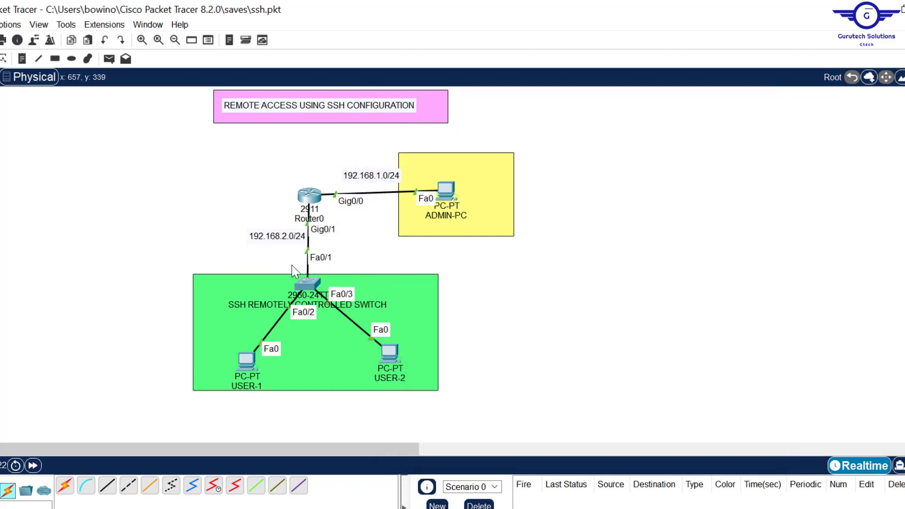
click(296, 279)
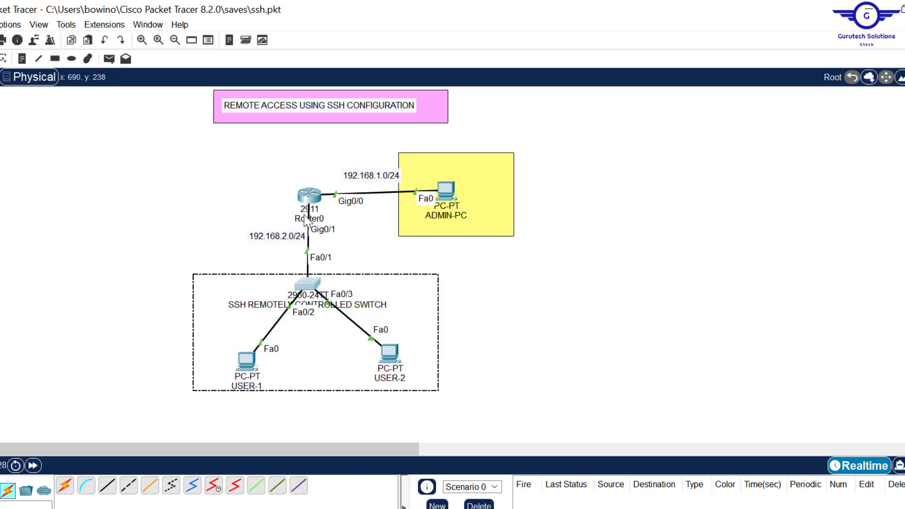
click(205, 217)
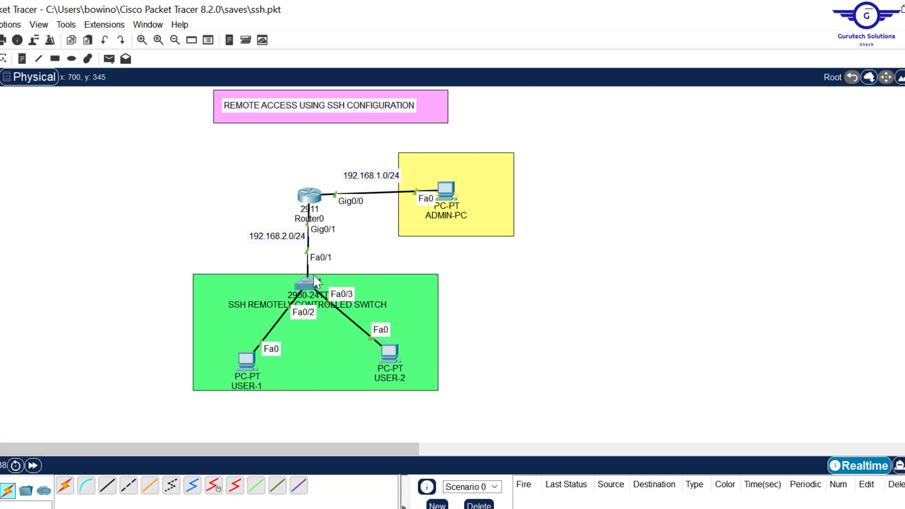
- Set the switch's default gateway to 192.168.2.1 using ip default-gateway
click(308, 295)
key(Return)
key(Return)
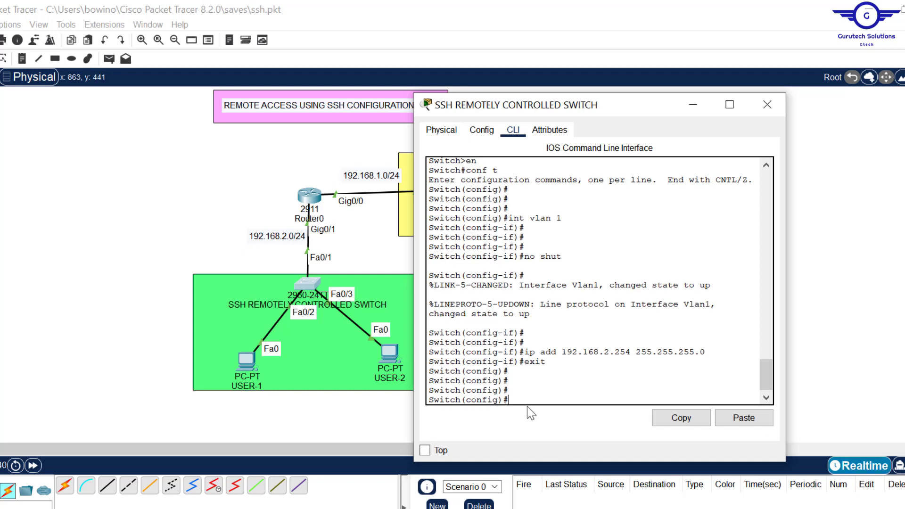
text(i)
text(p def)
key(Tab)
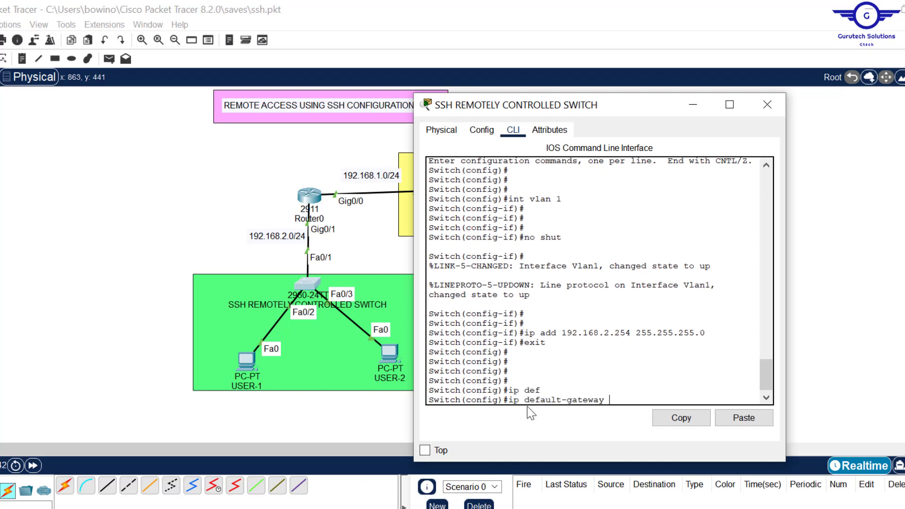
text(192.168.2.1)
key(Return)
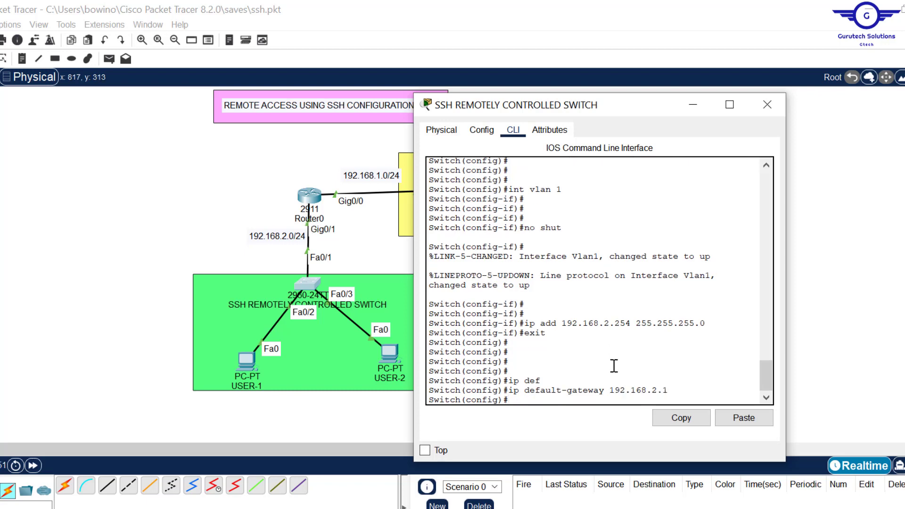
key(alt+Tab)
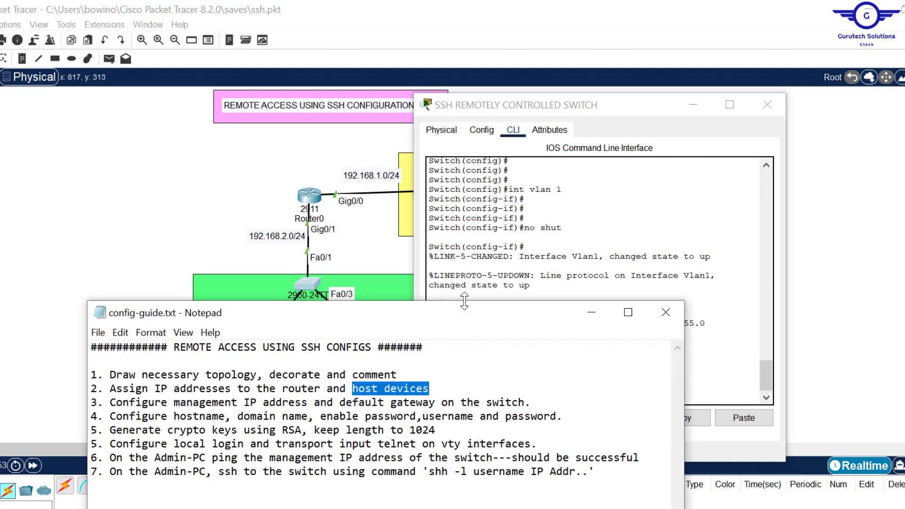
- Rename the switch to S1 with the hostname command
click(652, 190)
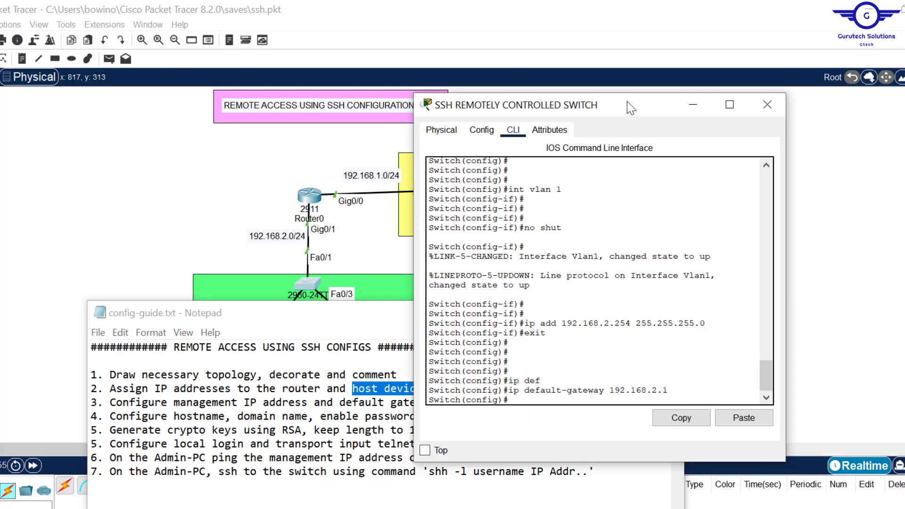
drag(626, 100, 554, 102)
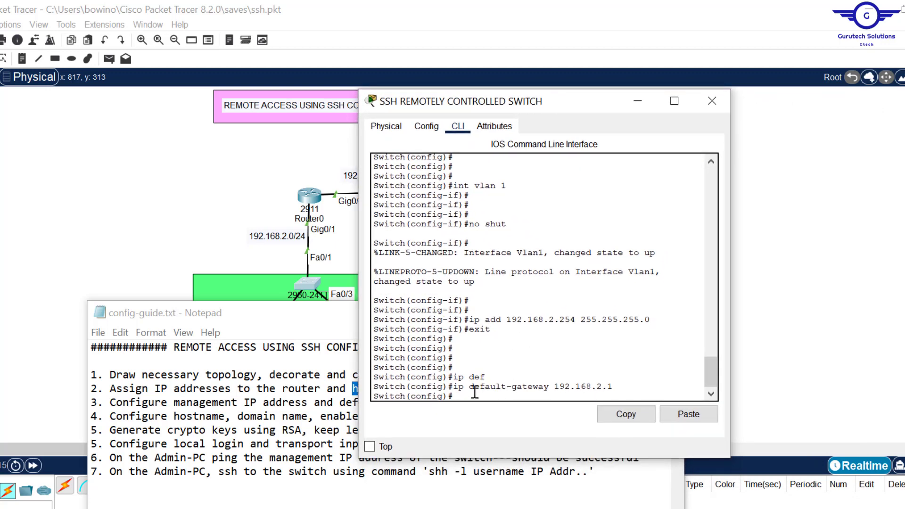
key(Return)
text(host)
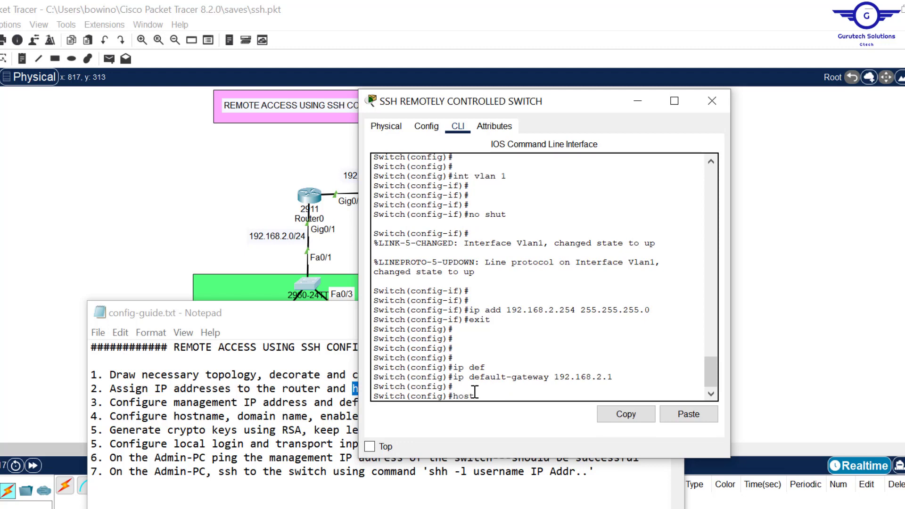
text(name)
key(Tab)
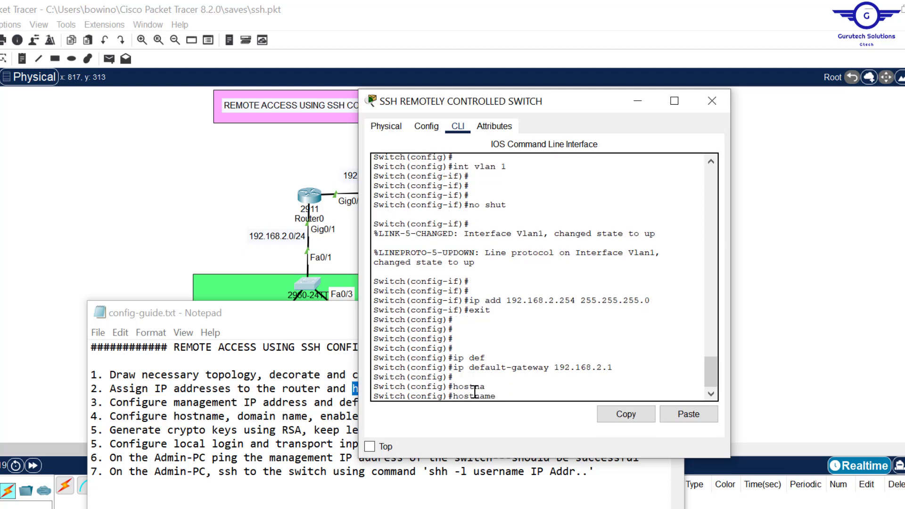
key(Caps_Lock)
text(S1)
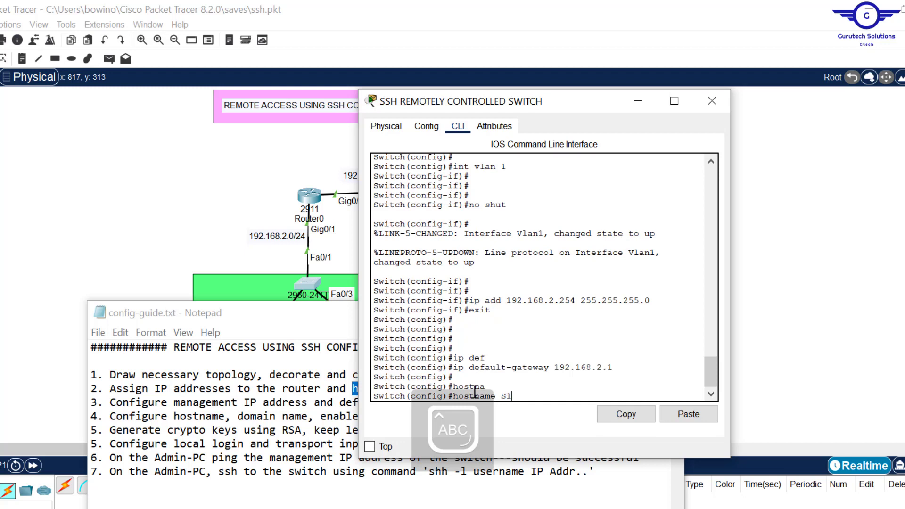
key(Return)
key(Return)
key(Return)
key(Return)
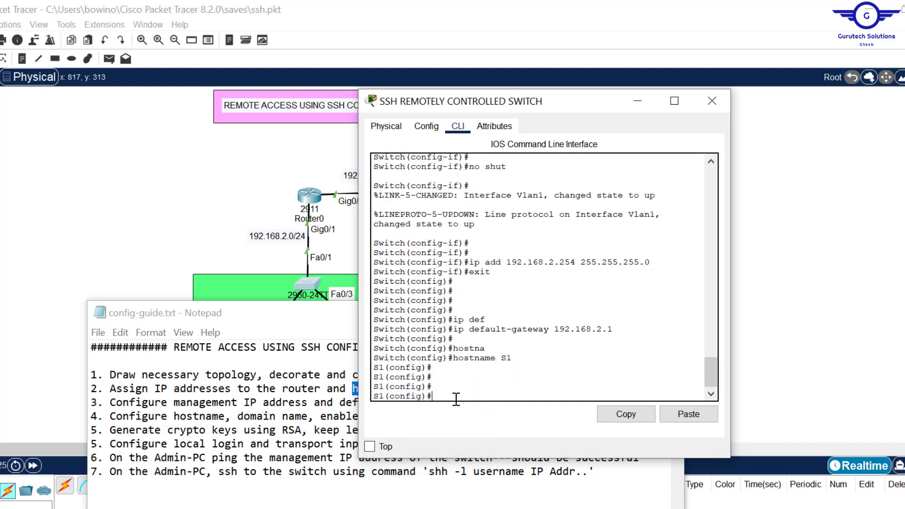
- Set the domain name to cisco.com with ip domain name
text(DOMA)
key(BackSpace)
key(BackSpace)
key(BackSpace)
key(Caps_Lock)
text(ip)
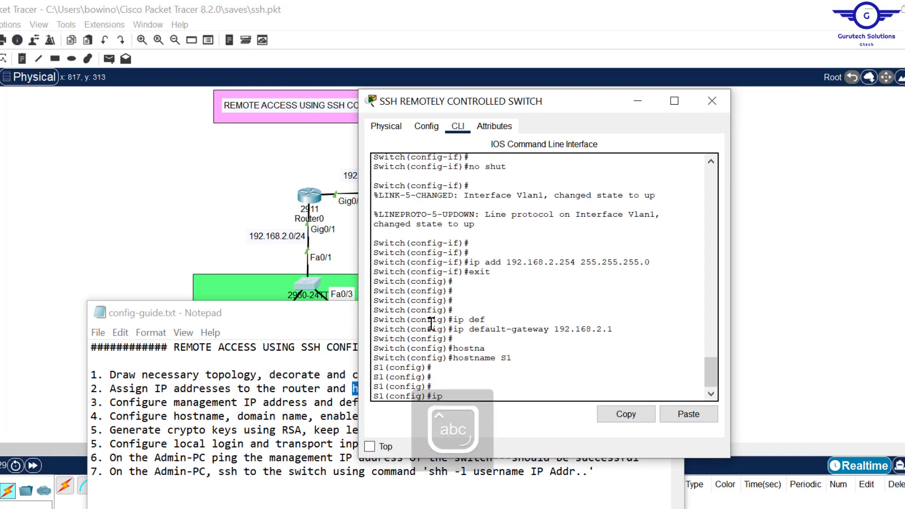
text( domain name)
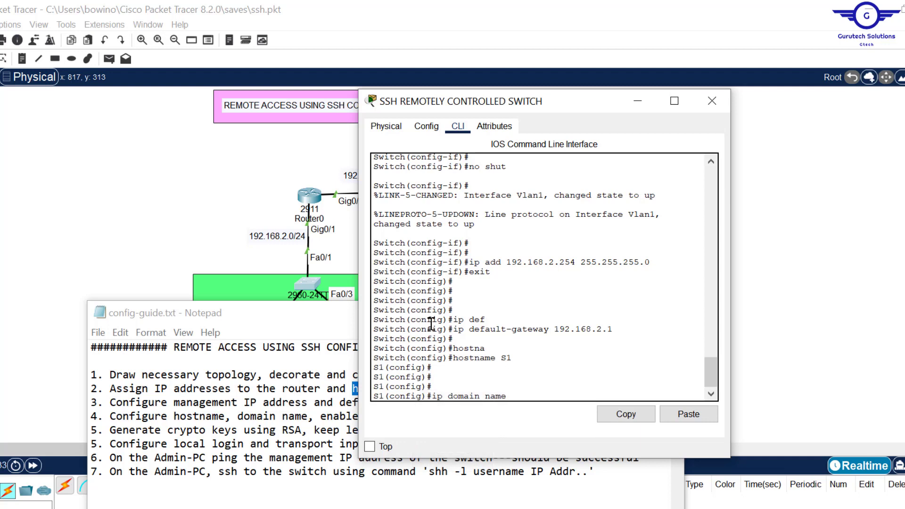
text( cisco.com)
key(Return)
key(Return)
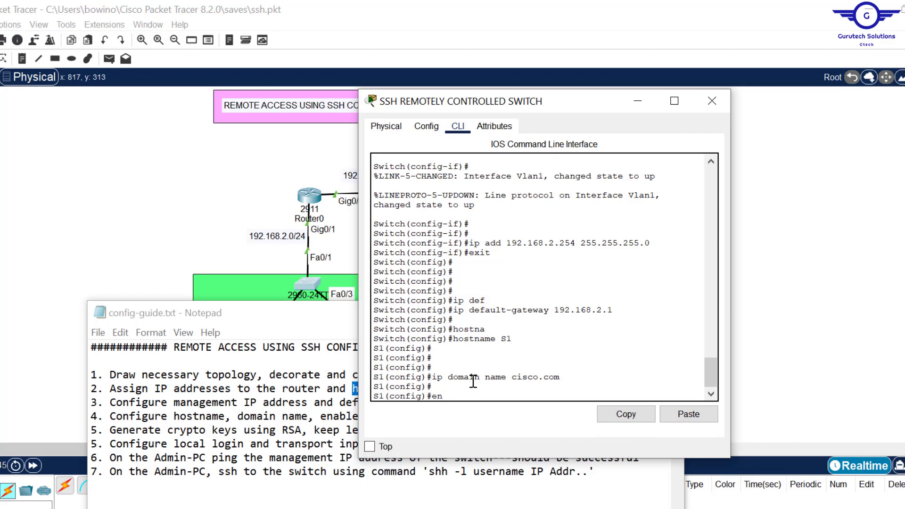
- Set the enable password on switch S1
key(Tab)
text(p)
key(Tab)
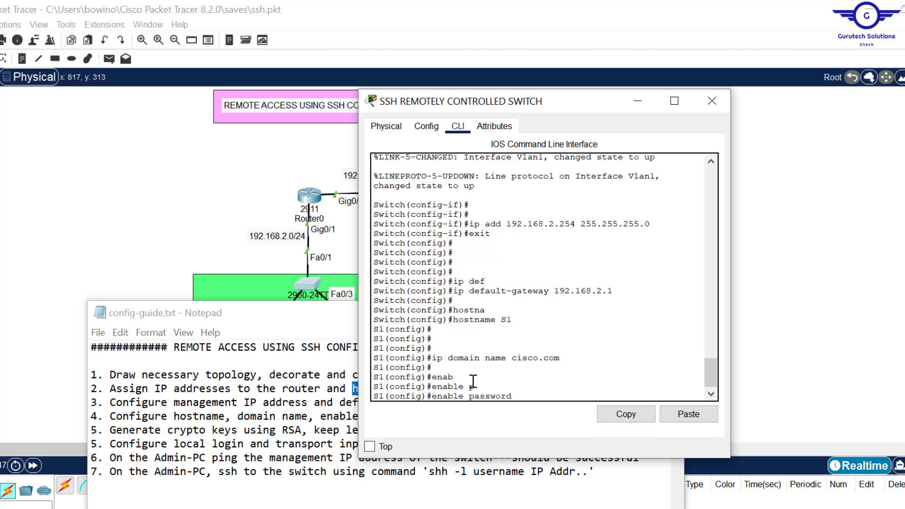
text(cisco)
key(Return)
key(Return)
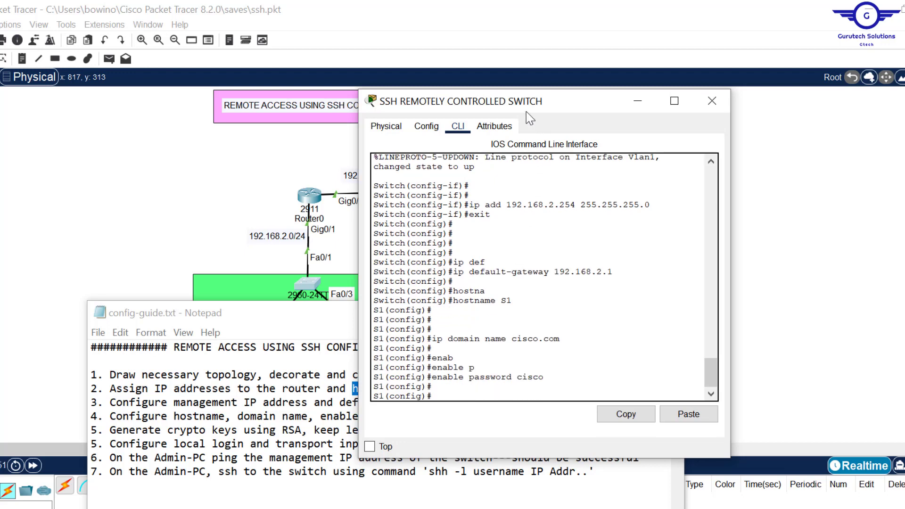
drag(542, 105, 560, 122)
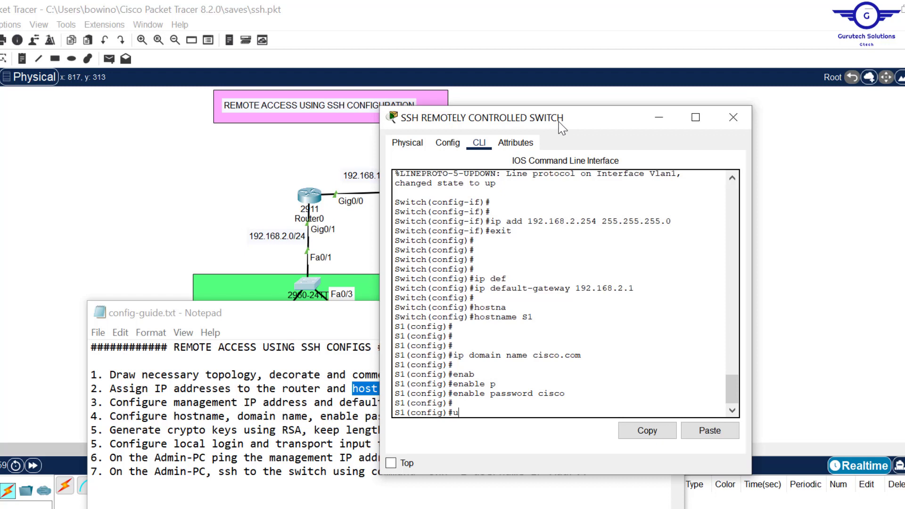
- Create a local admin username with its own password
text(r)
key(Tab)
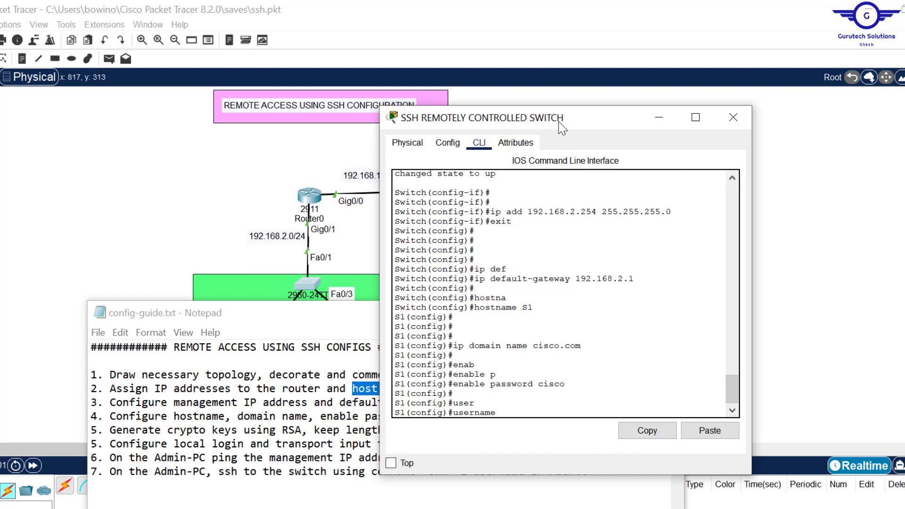
text(Admin pas)
key(Tab)
text(cis)
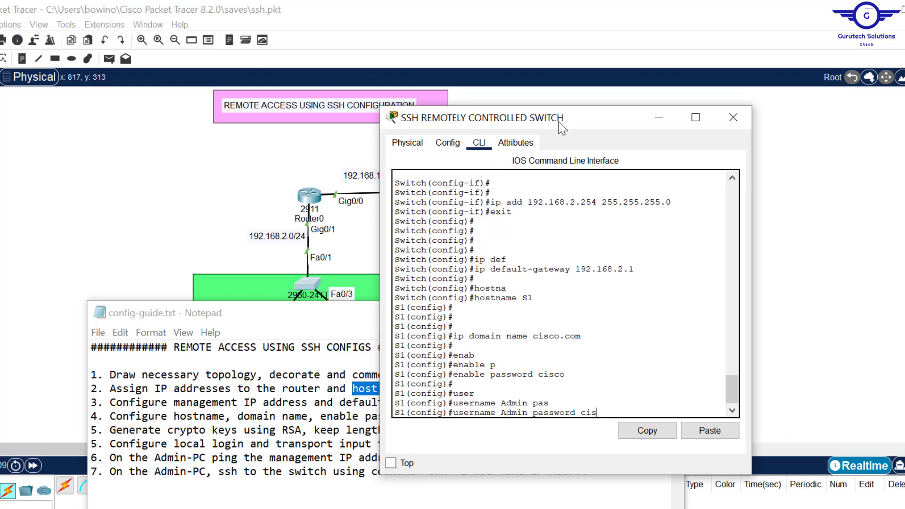
text(co)
key(Return)
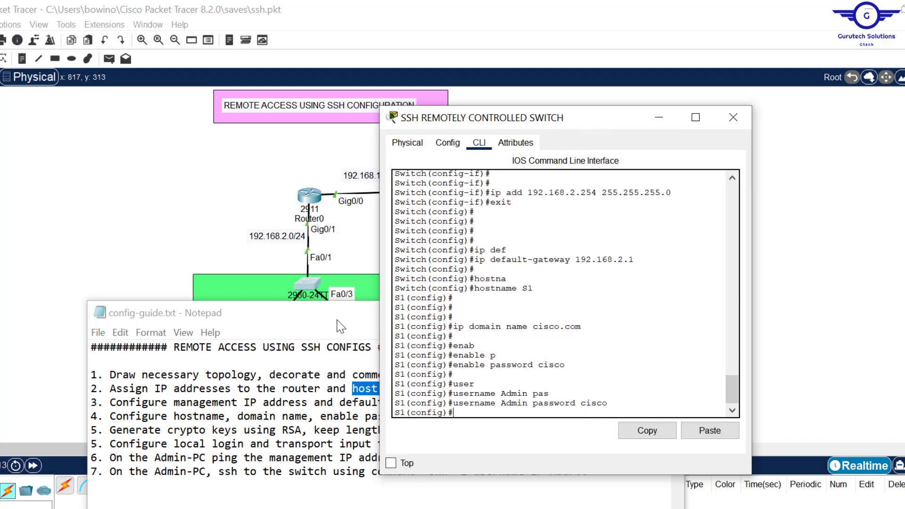
- Highlight step 5, generating RSA keys, in the configuration guide
click(324, 400)
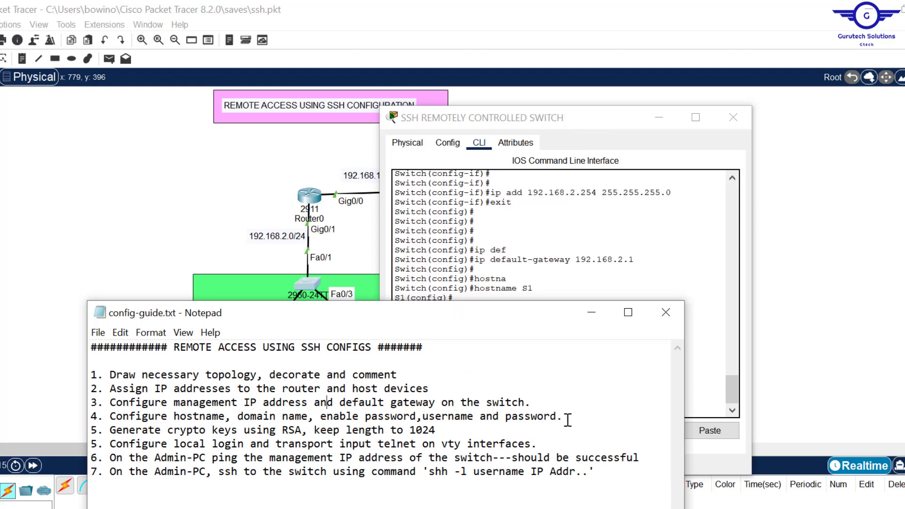
drag(565, 418, 119, 439)
click(453, 438)
drag(435, 430, 102, 433)
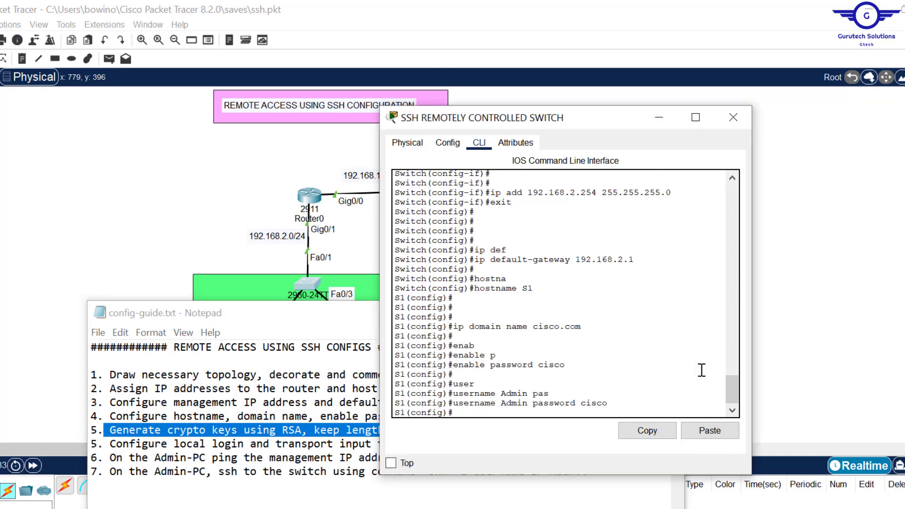
- Enter ip ssh version 2 on S1, which is refused until 768+ bit RSA keys exist
key(Return)
key(Return)
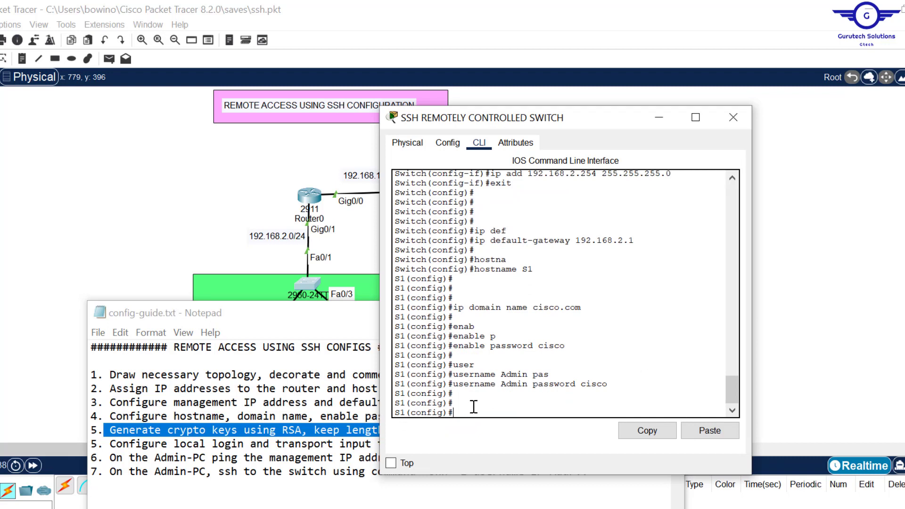
text(ip shs ver)
key(Return)
text(ip)
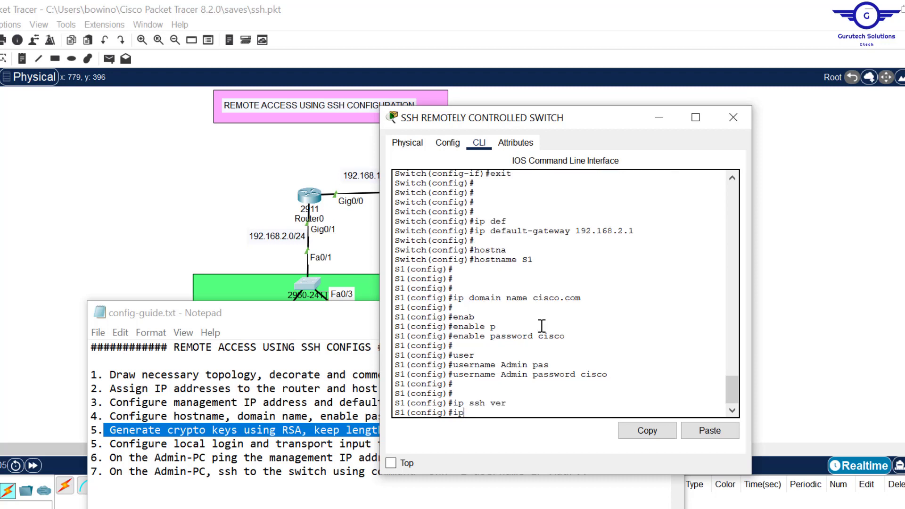
text( ssh version ?)
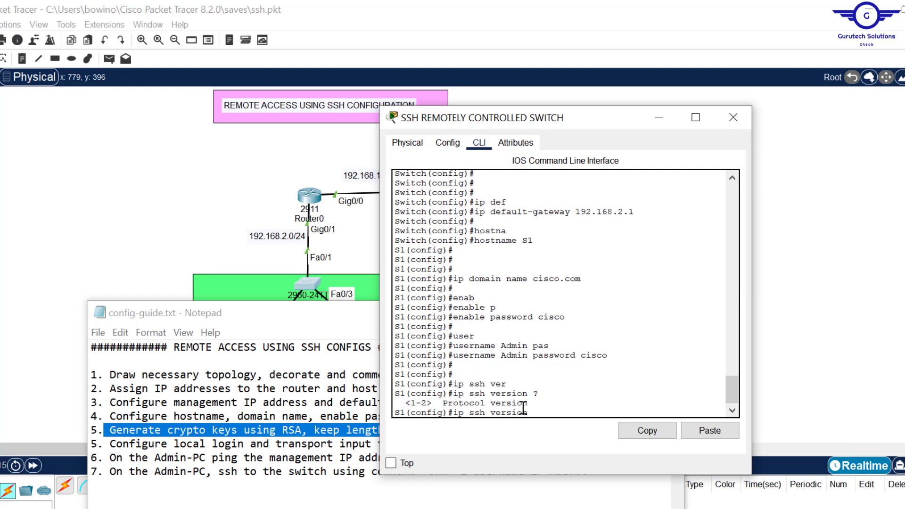
text(2)
key(Return)
key(Return)
key(Return)
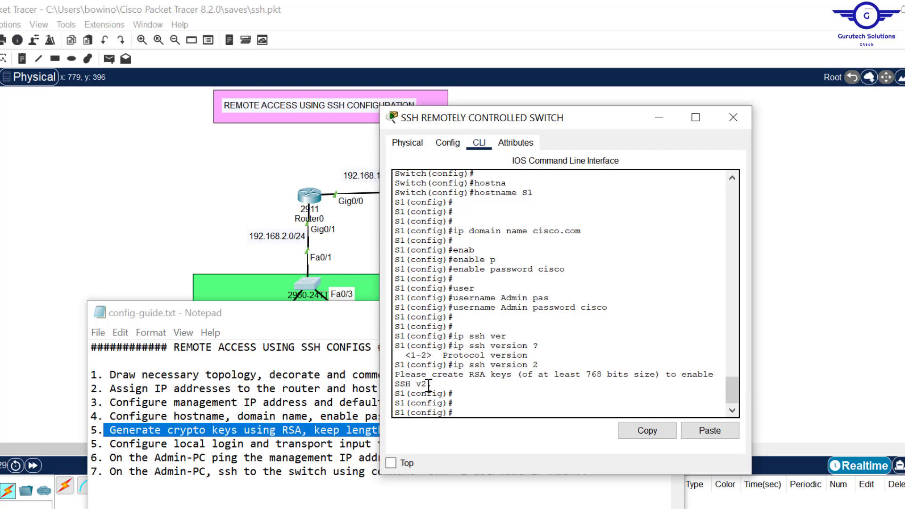
drag(427, 384, 395, 384)
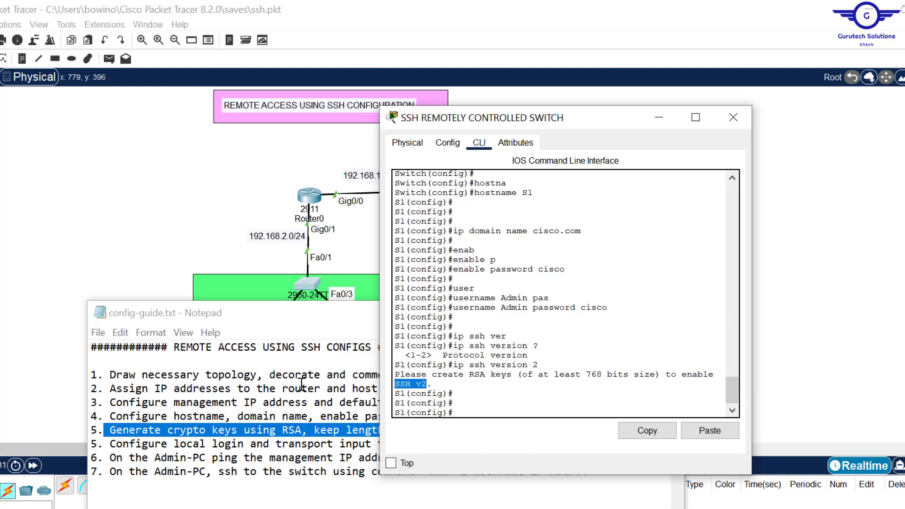
click(497, 400)
- Run crypto key generate rsa for S1.cisco.com and enter 1024 as the modulus size
text(cry)
key(Tab)
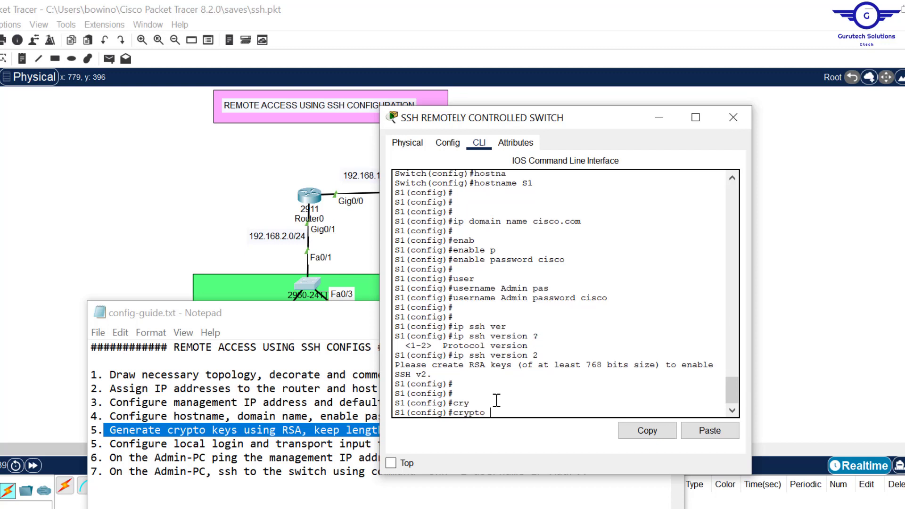
text(k)
key(Tab)
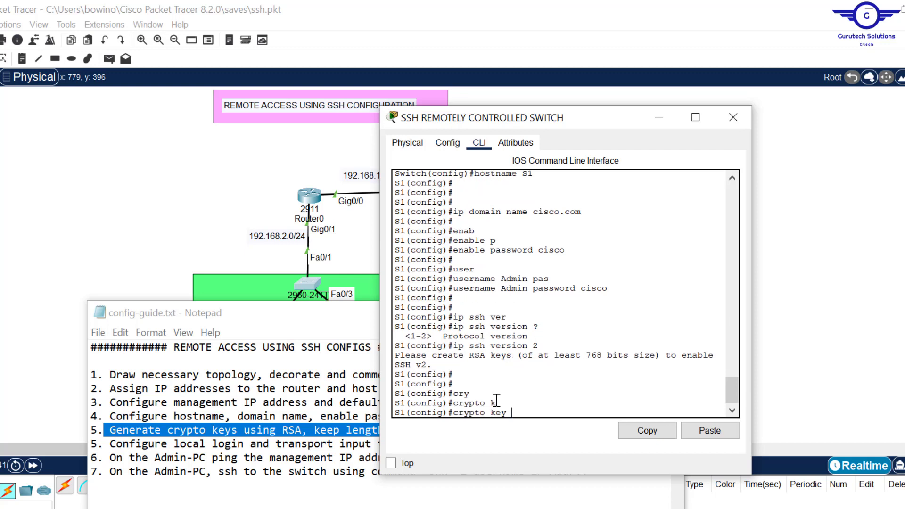
text(g)
key(Tab)
text(rs)
key(Tab)
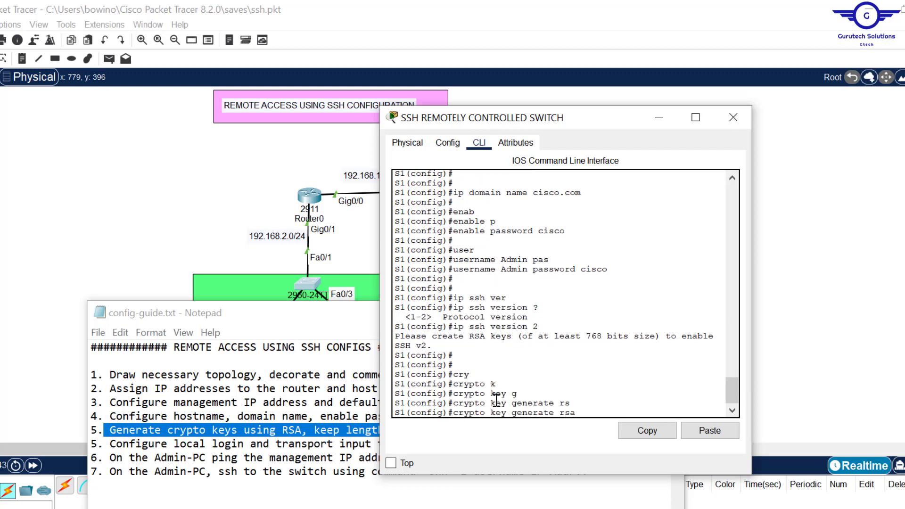
key(Return)
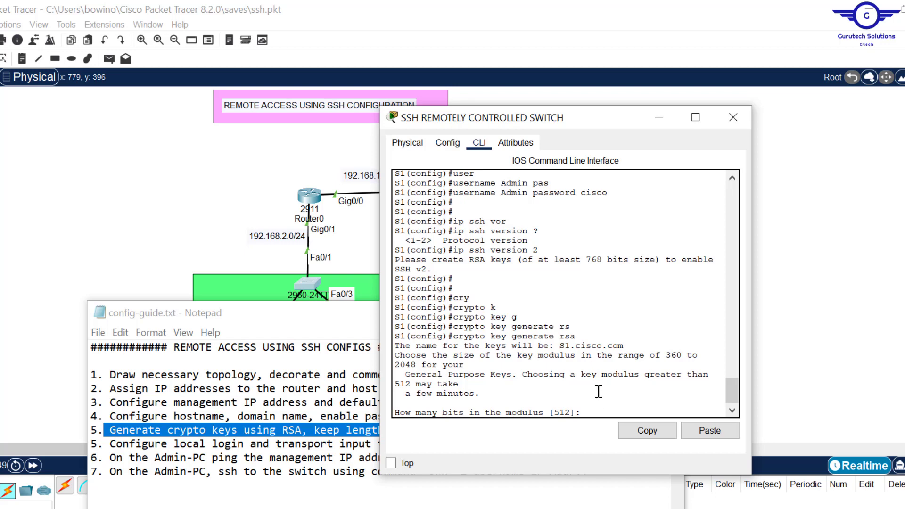
drag(563, 119, 650, 121)
text(1024)
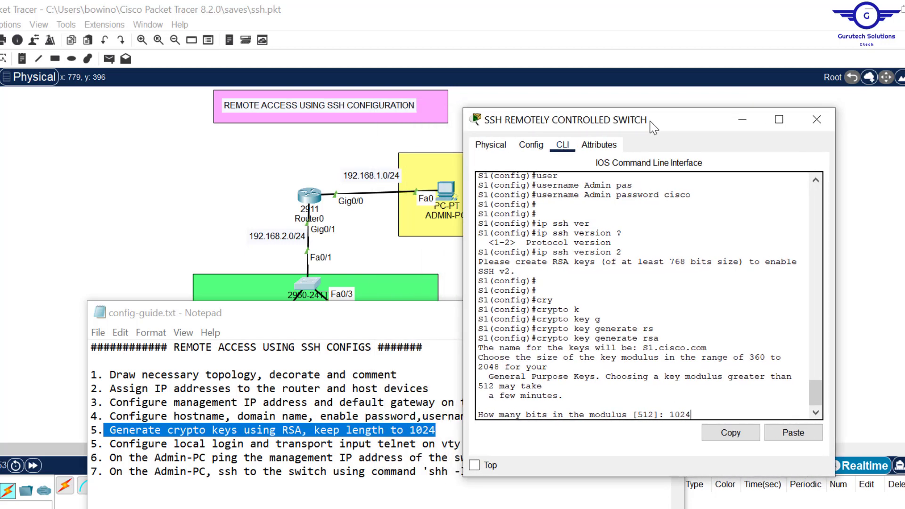
key(Return)
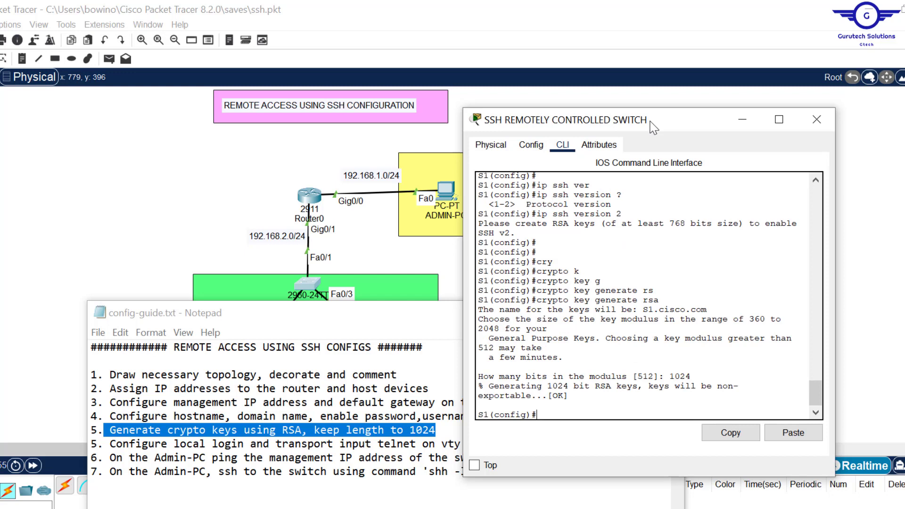
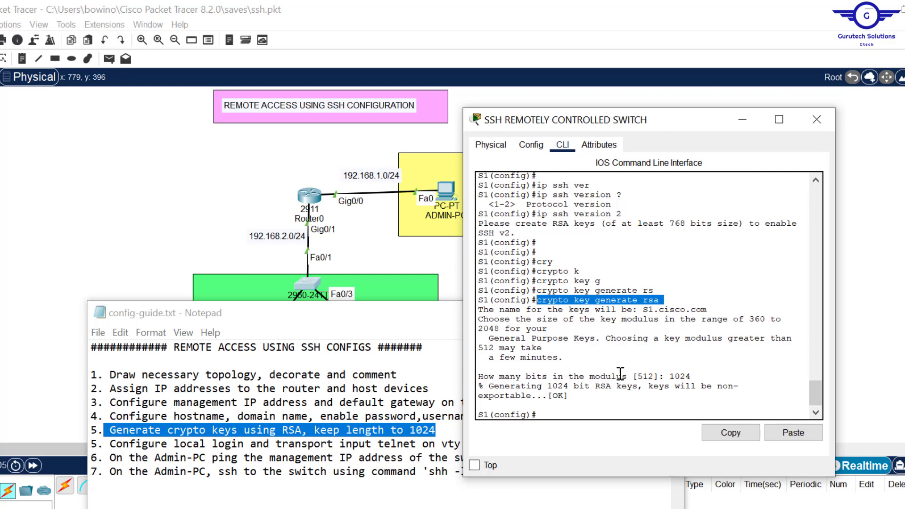
- Highlight the 1024 modulus answer and the 'ip ssh version 2' command in the guide
click(694, 376)
drag(695, 376, 670, 377)
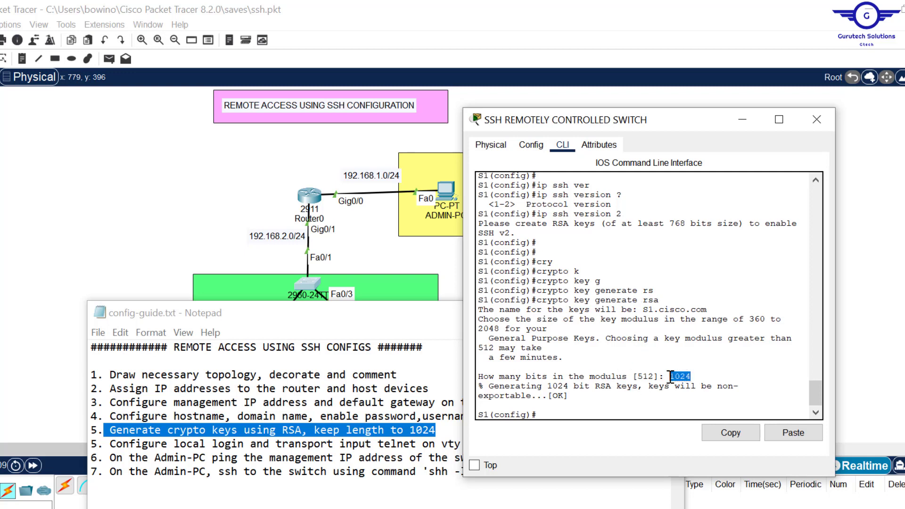
click(627, 196)
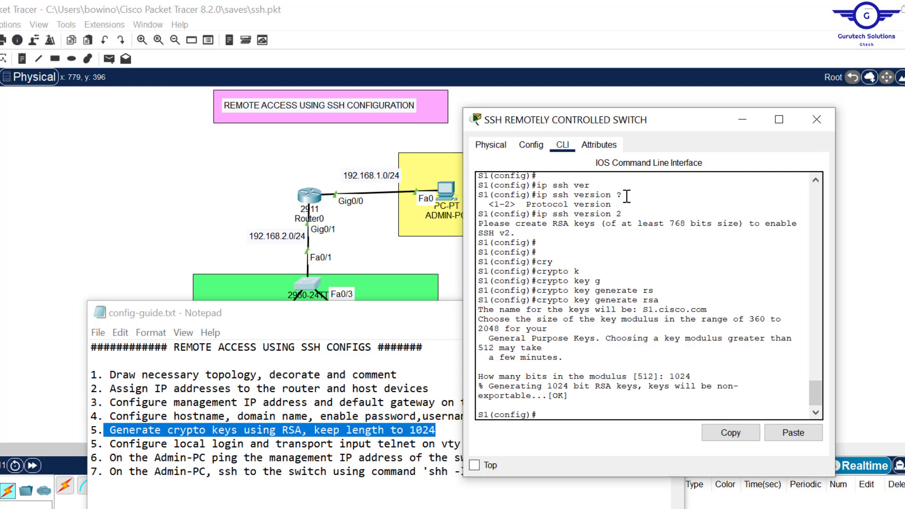
drag(623, 215, 538, 213)
click(576, 344)
- Re-run 'ip ssh version 2' on S1 and confirm the SSH 2 enabled message
key(Up)
key(Up)
key(Up)
key(Down)
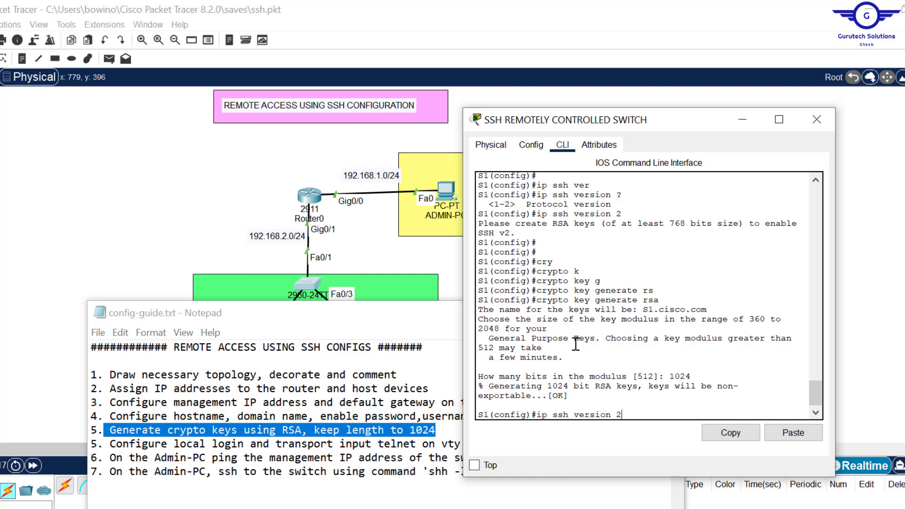
key(Return)
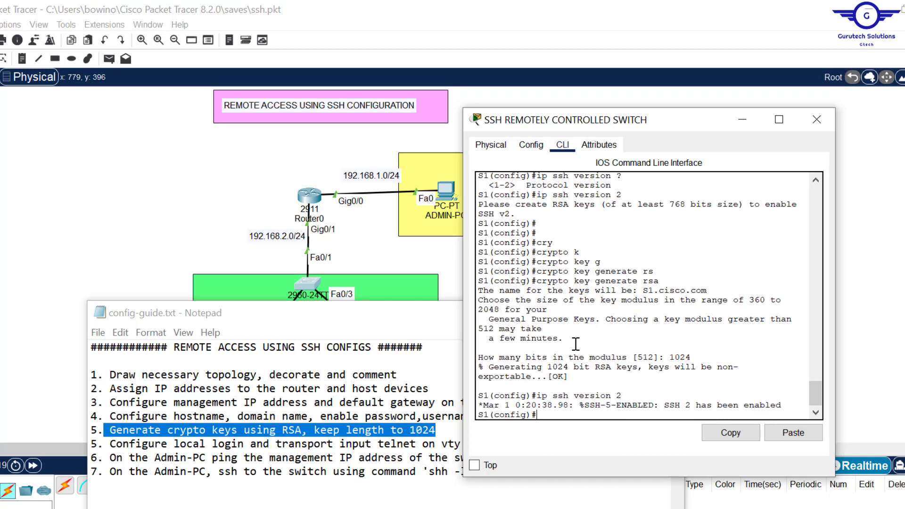
key(Return)
key(Return)
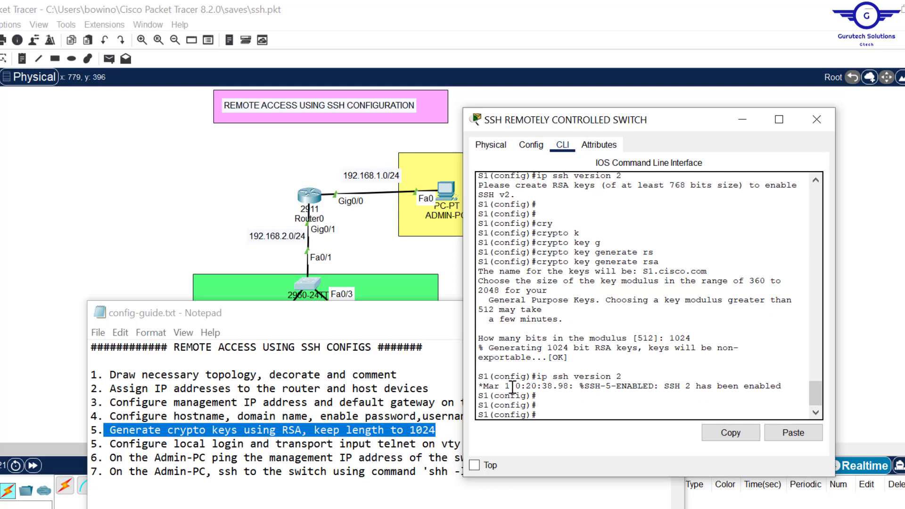
drag(589, 386, 788, 387)
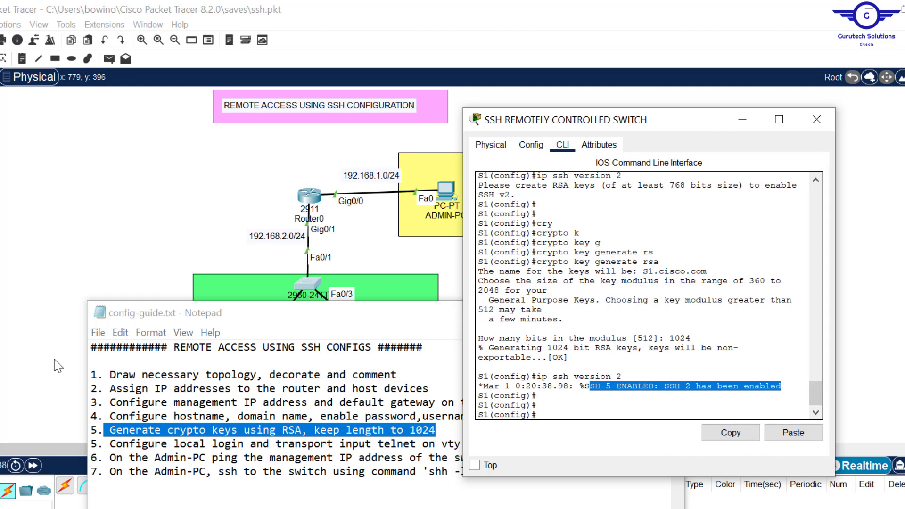
click(147, 447)
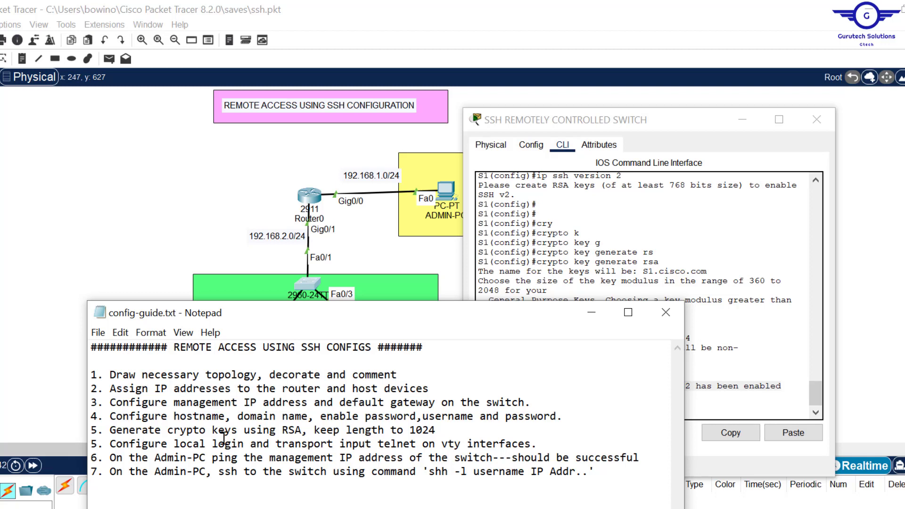
- Change 'telnet' to 'ssh' in step 5 of the config guide
double_click(414, 444)
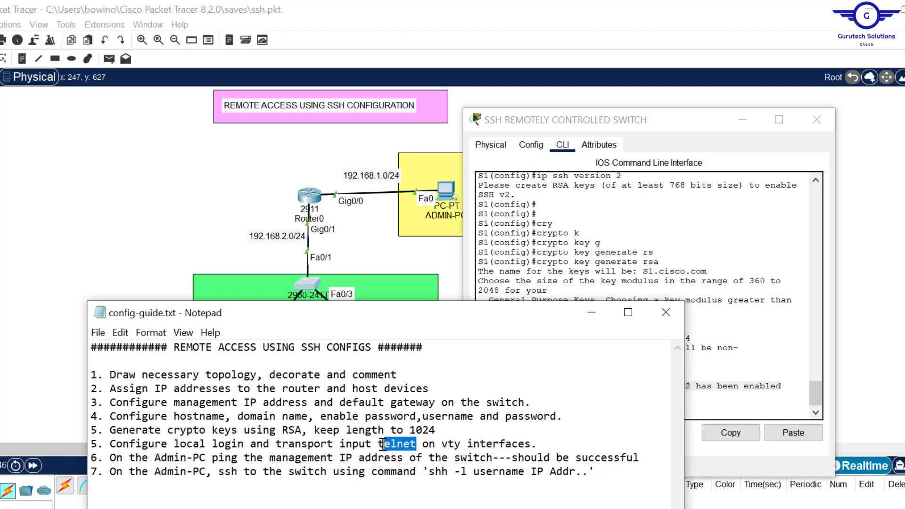
text(ssh)
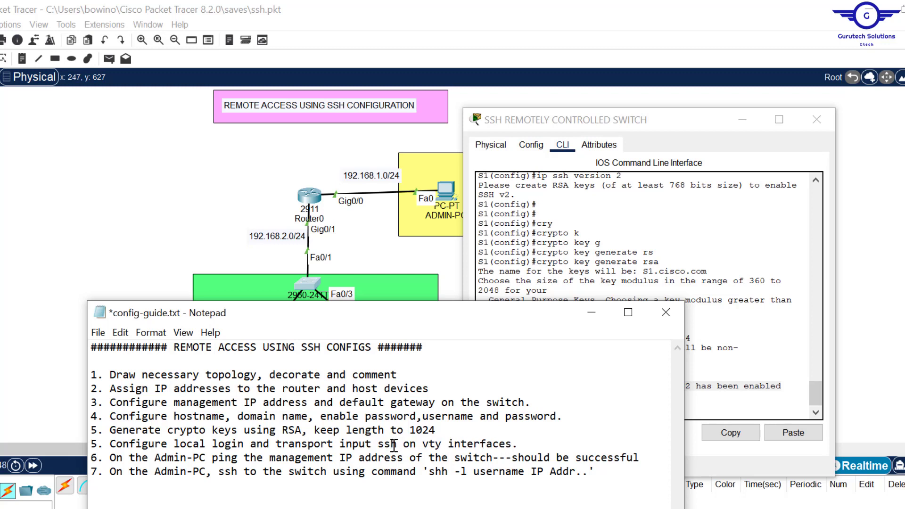
click(730, 399)
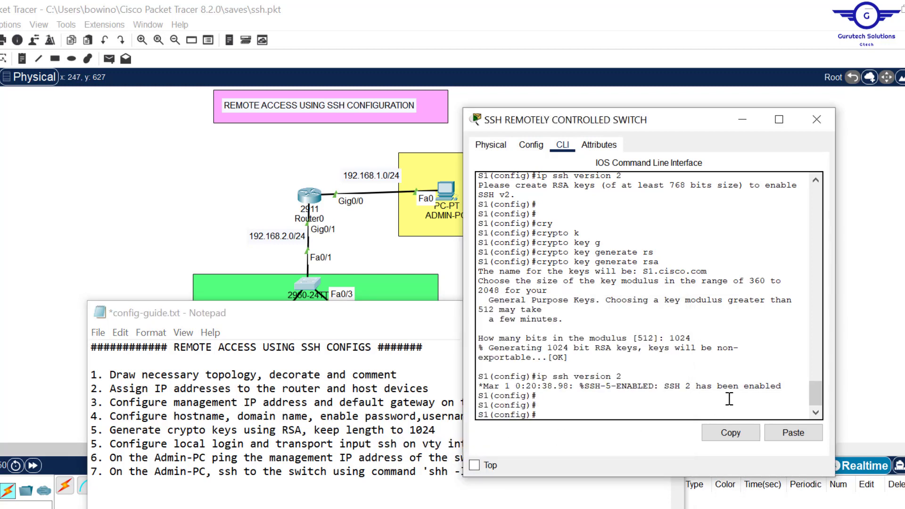
key(Return)
key(Return)
- On S1, enter 'line vty 0 15' and set 'login local'
text(linet)
key(BackSpace)
key(BackSpace)
text(e vt)
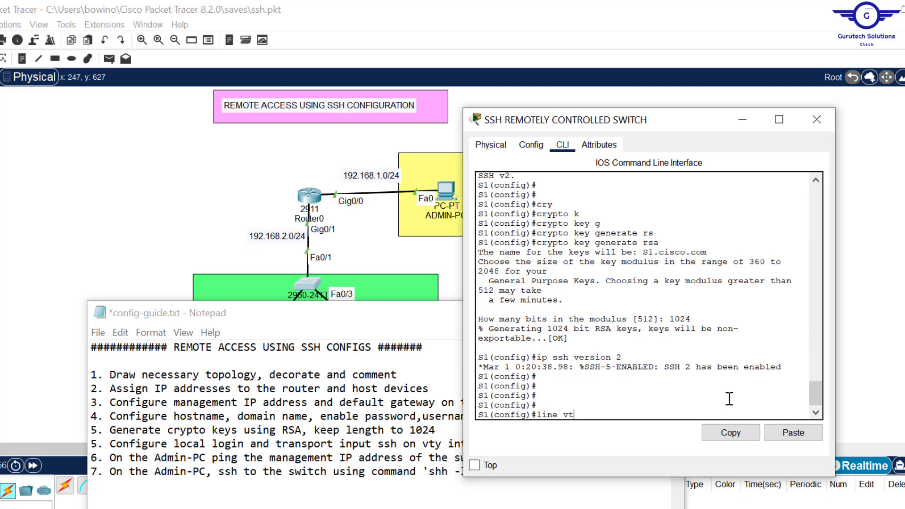
text(y 0 15)
key(Return)
key(Return)
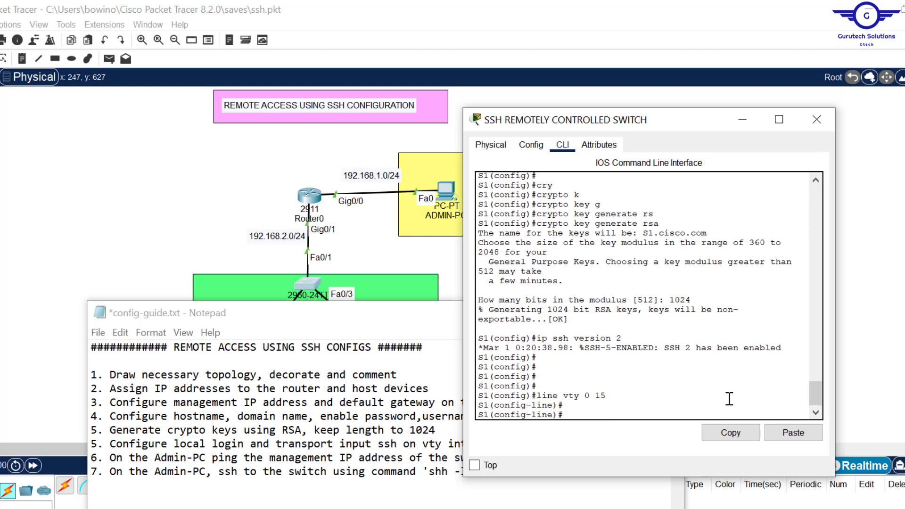
text(logi)
key(Tab)
text(loc)
key(Tab)
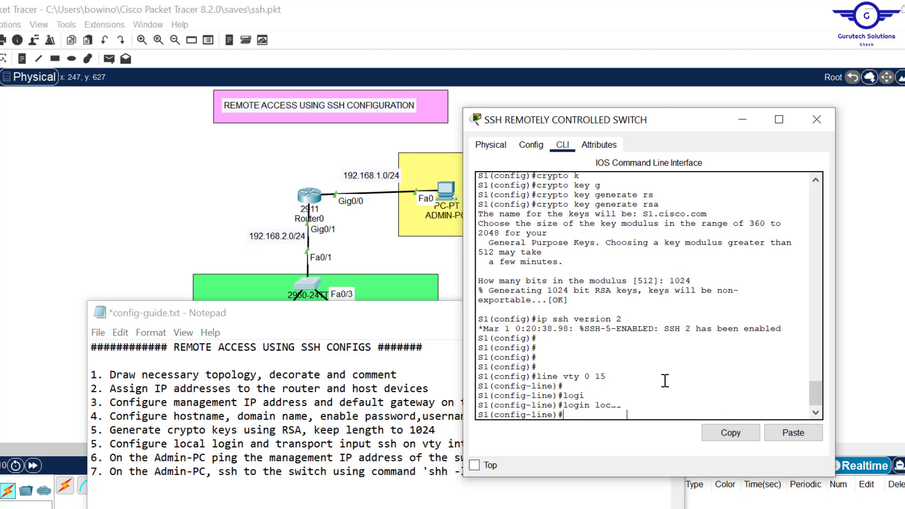
key(Return)
- Restrict the vty lines to SSH with 'transport input ssh'
text(tran)
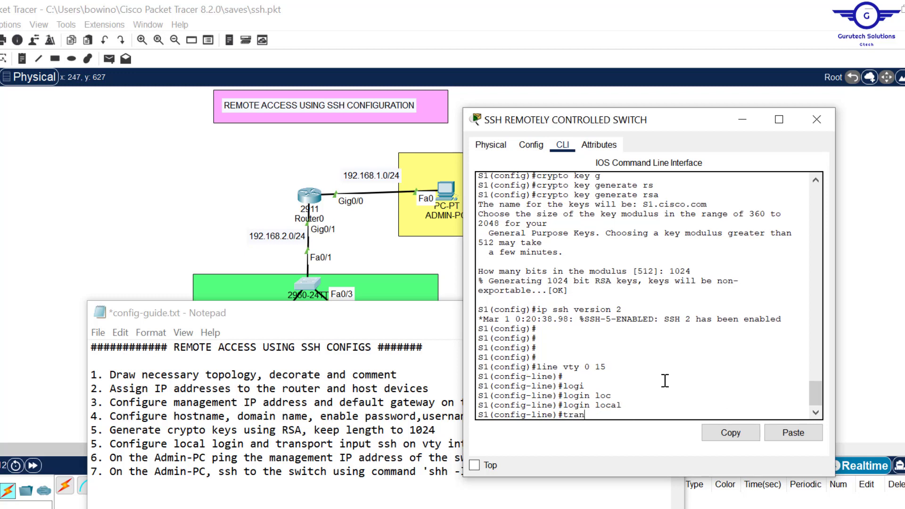
key(Tab)
text(in)
key(Tab)
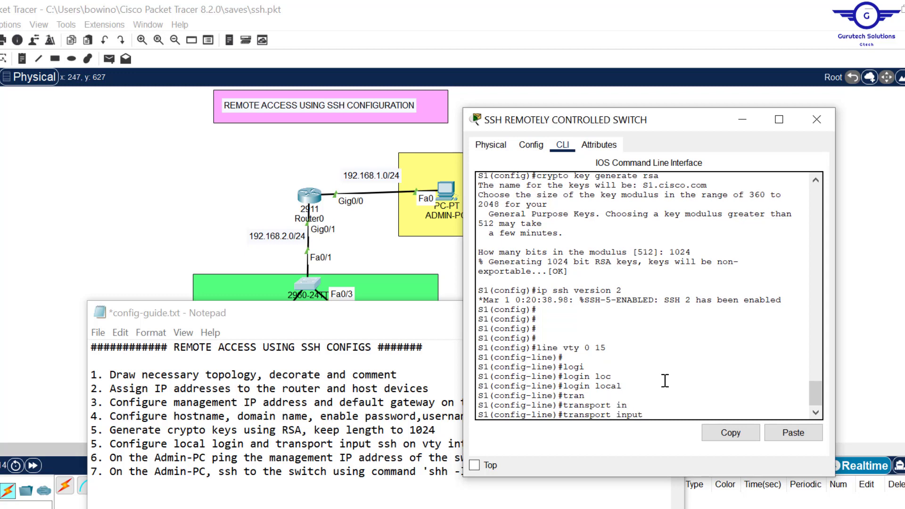
text(ss)
key(Tab)
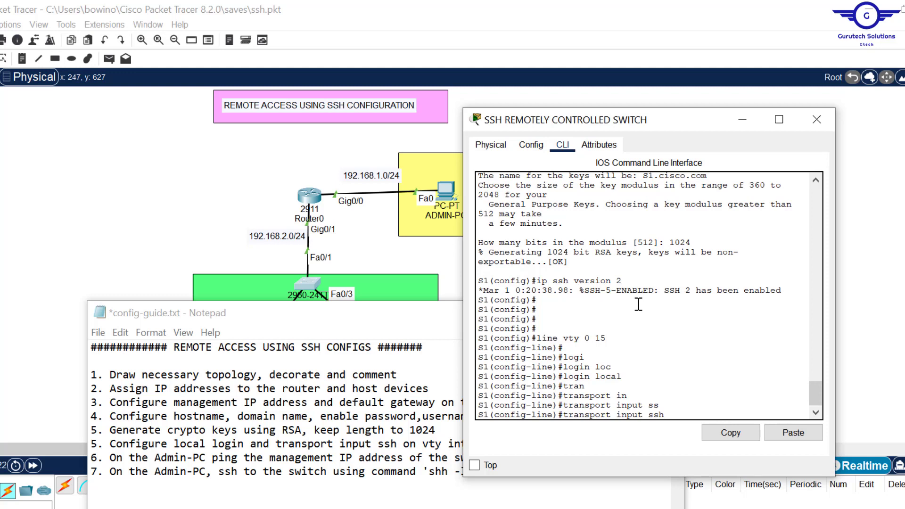
key(Return)
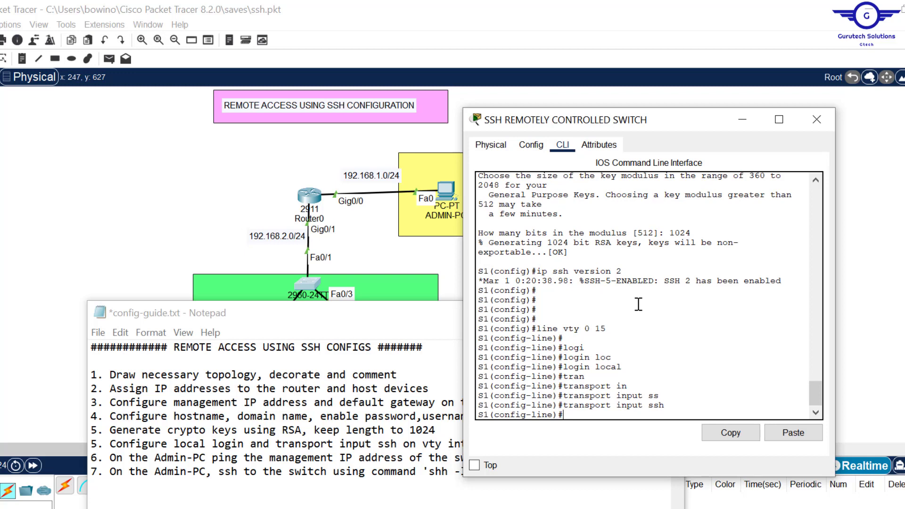
- Exit line configuration and save the switch configuration with 'do wr'
text(ex)
key(Return)
key(Return)
key(Return)
text(exit)
key(Return)
key(Return)
key(Return)
text(do wr)
key(Return)
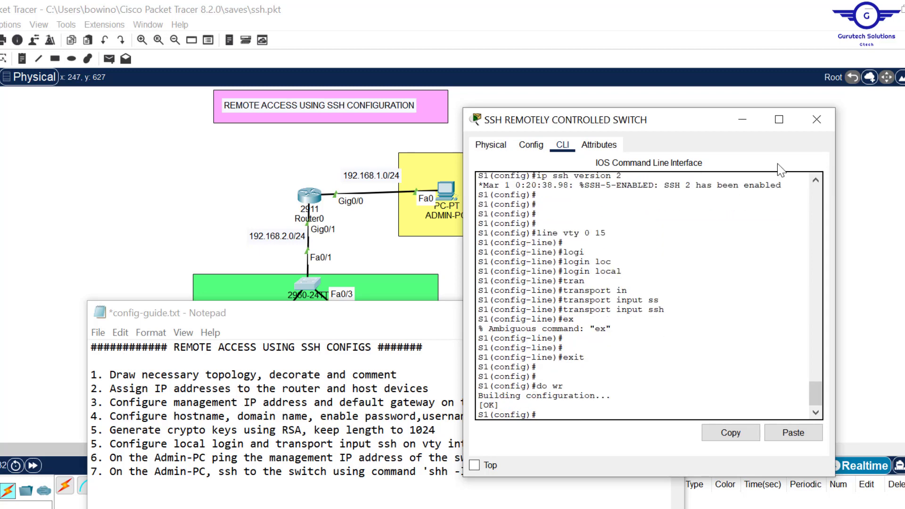
click(740, 118)
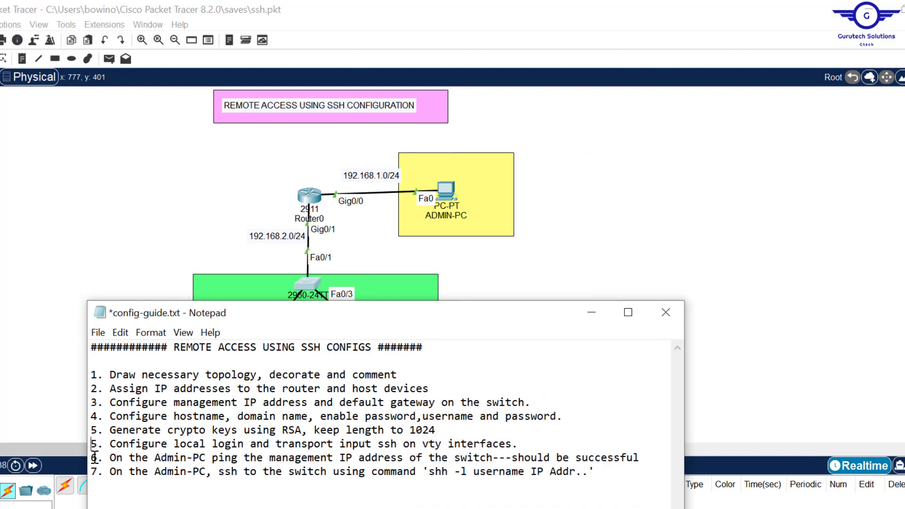
- Renumber the guide's remaining steps to 6, 7 and 8
double_click(94, 457)
double_click(94, 471)
click(96, 445)
key(BackSpace)
text(6)
key(Down)
key(BackSpace)
text(7)
key(Down)
key(BackSpace)
text(8)
- Select the ping step's text and bring the Packet Tracer topology forward
drag(111, 458, 659, 458)
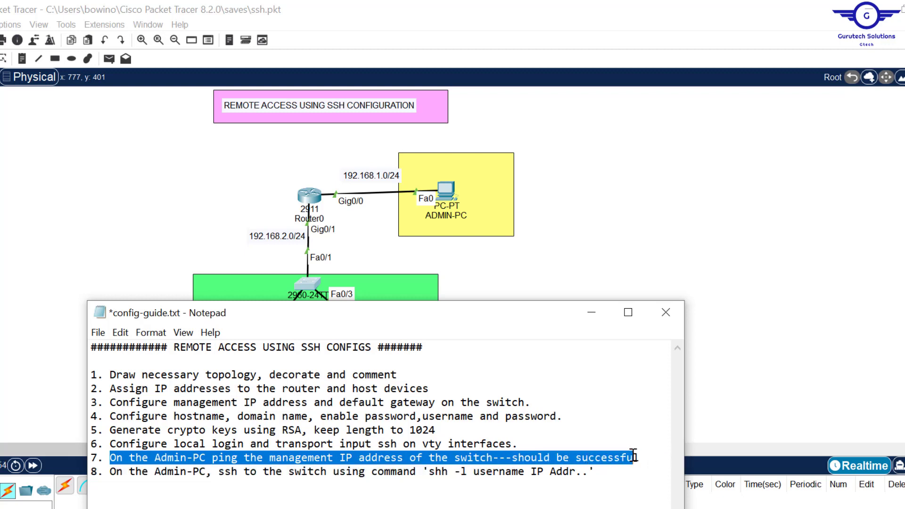
click(628, 210)
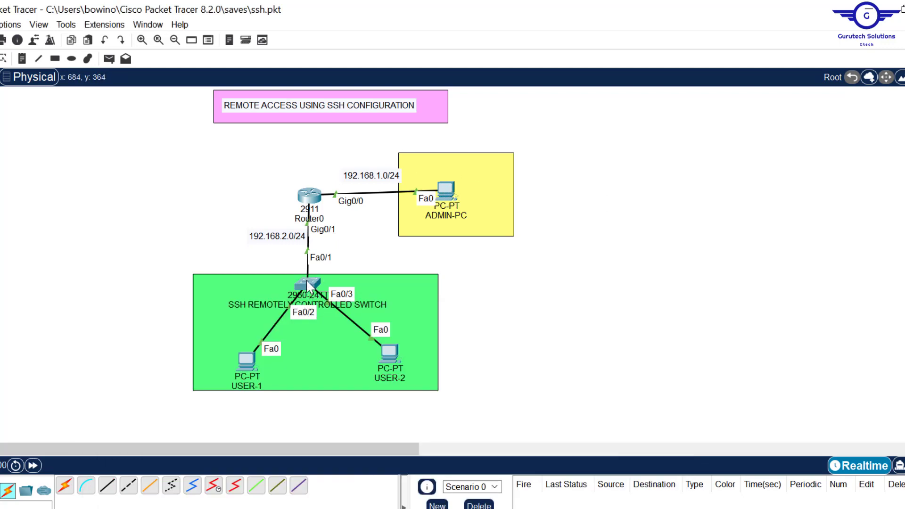
mouse_move(306, 282)
- From ADMIN-PC's Command Prompt, ping 192.168.2.254 twice until all replies succeed, then close it
click(447, 188)
click(507, 169)
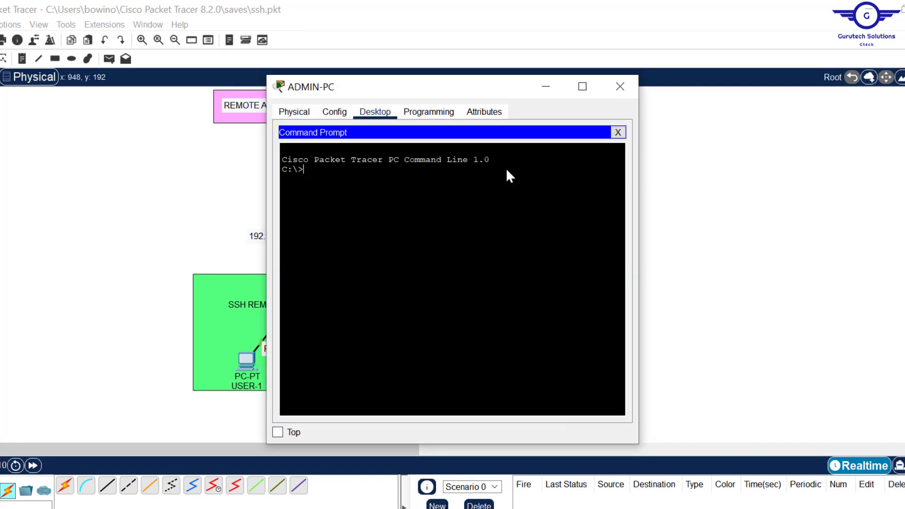
text(ping 192.168.2.254)
key(Return)
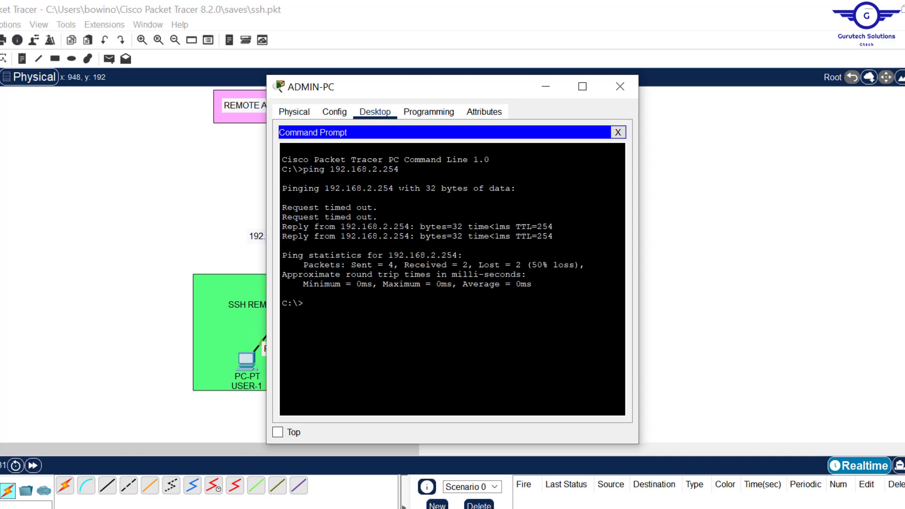
key(Up)
key(Return)
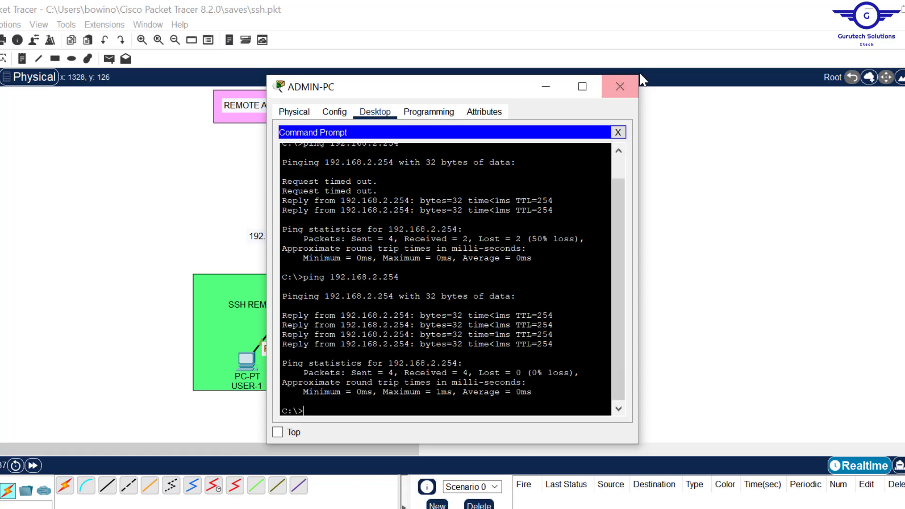
click(620, 86)
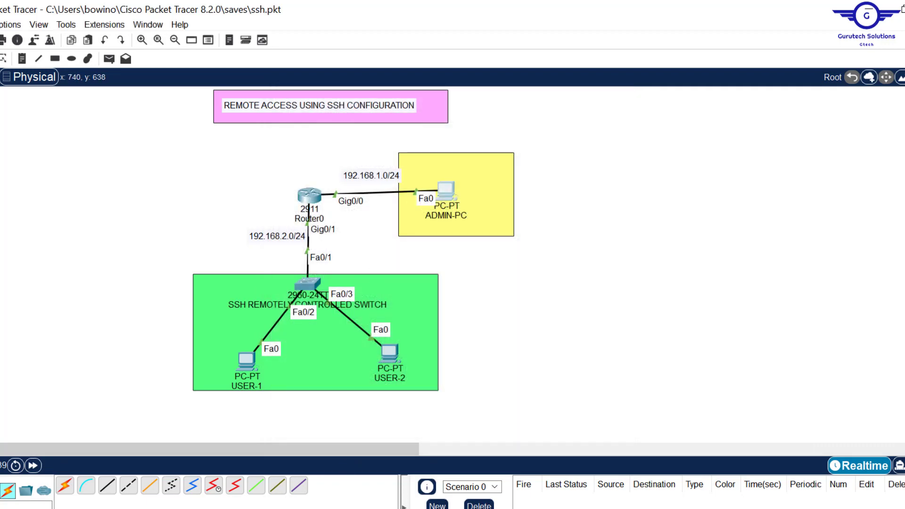
- Highlight 'should be successful' in step 7 and the '-l' option in step 8's ssh command
key(alt+Tab)
click(517, 458)
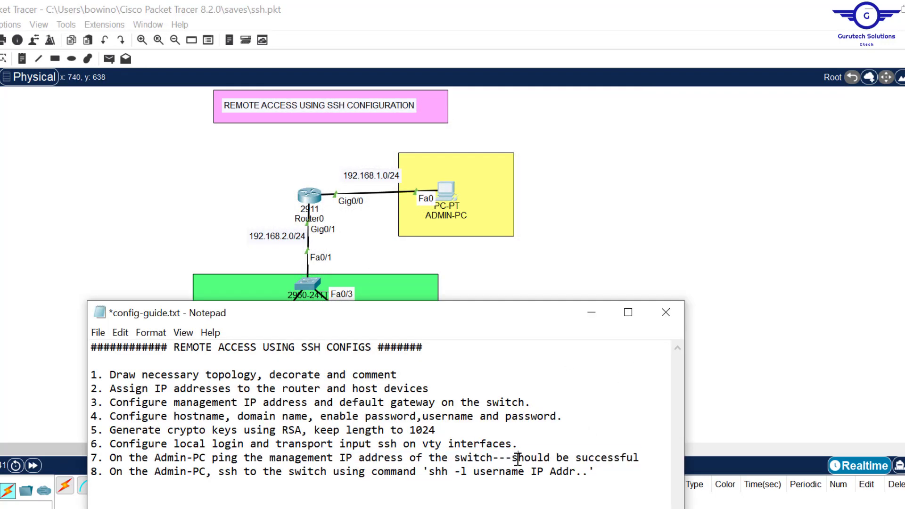
drag(517, 458, 642, 458)
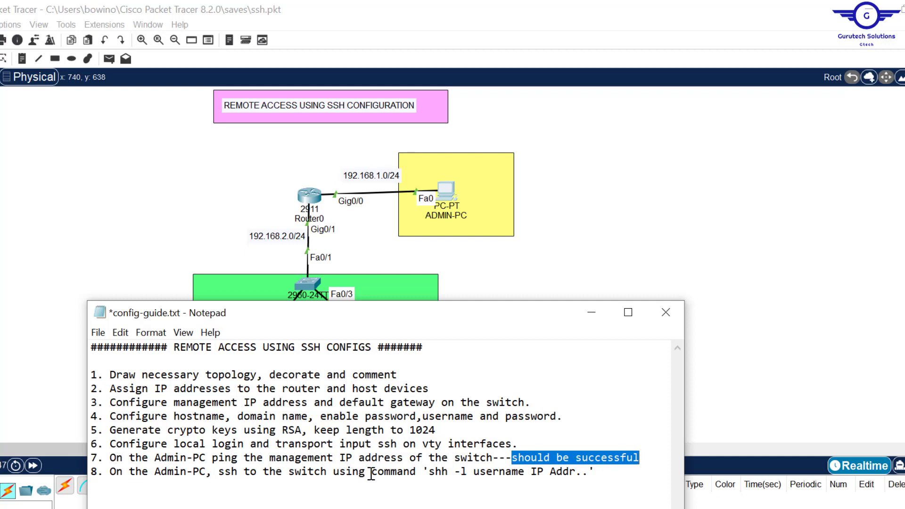
click(466, 471)
double_click(466, 472)
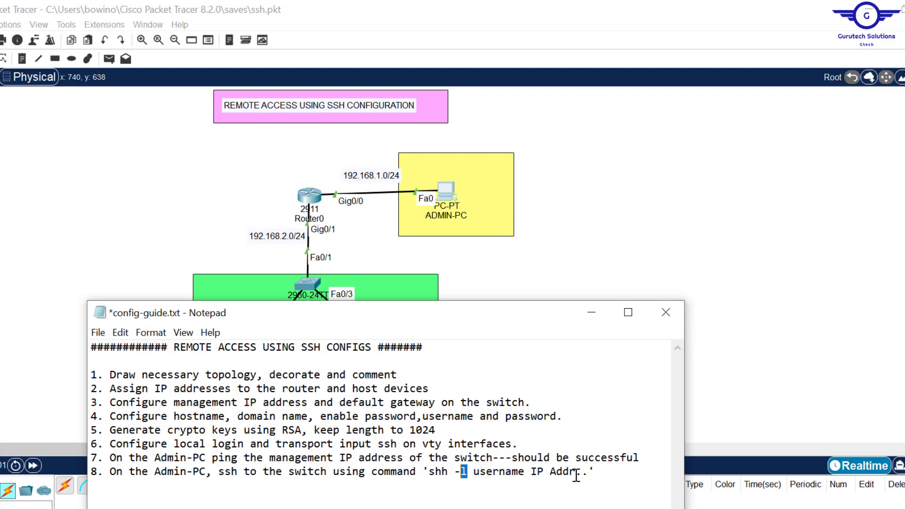
- From ADMIN-PC, SSH to 192.168.2.254 as the local admin user and enter the password
click(448, 191)
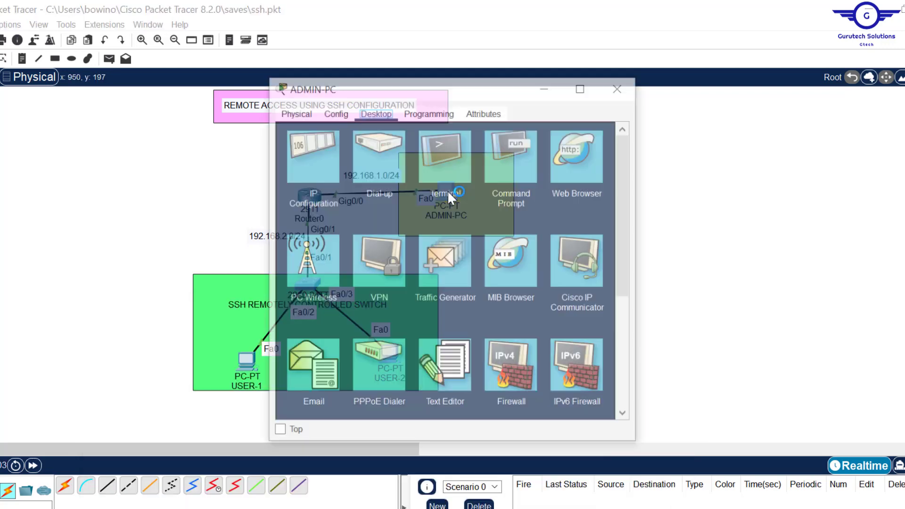
click(515, 174)
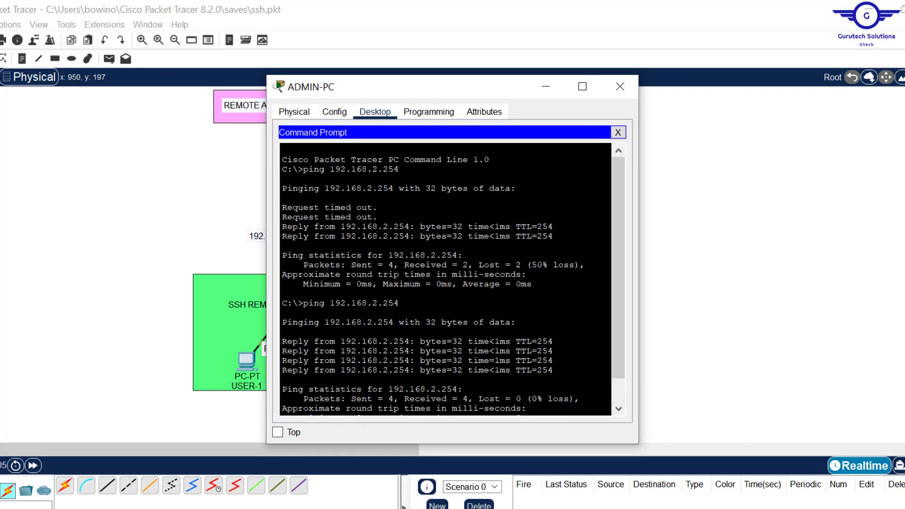
key(Return)
key(Return)
drag(511, 97, 604, 93)
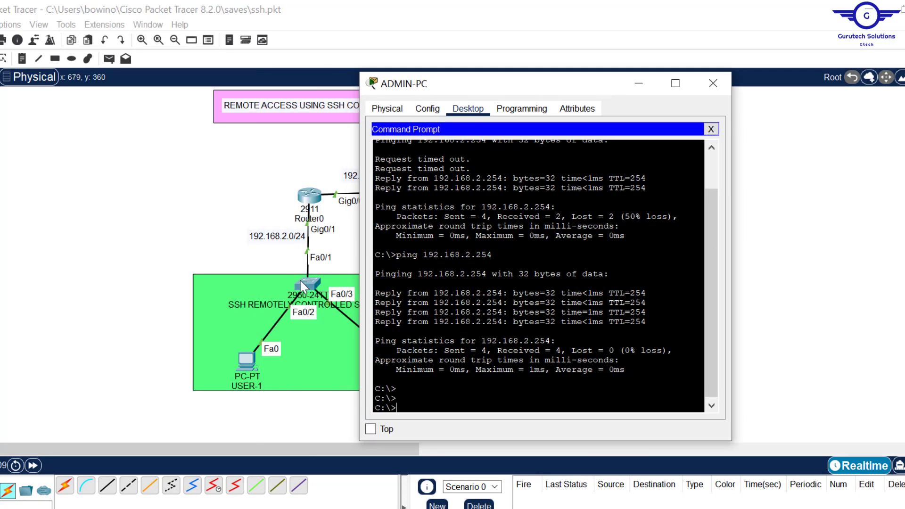
text(ss)
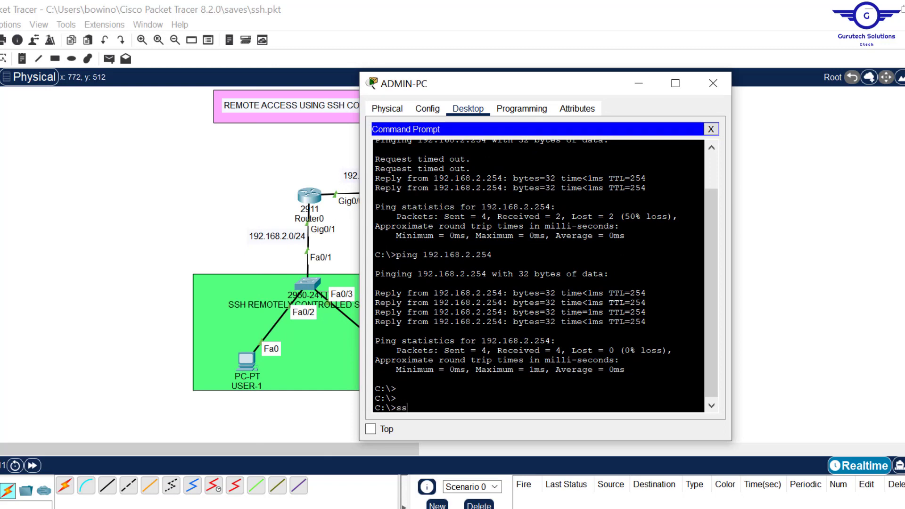
text(h -l)
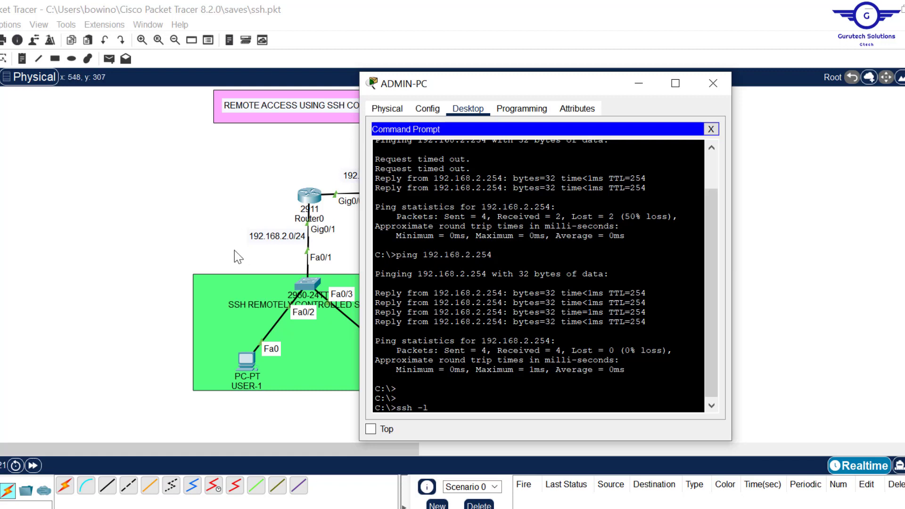
text(Admin 192.16)
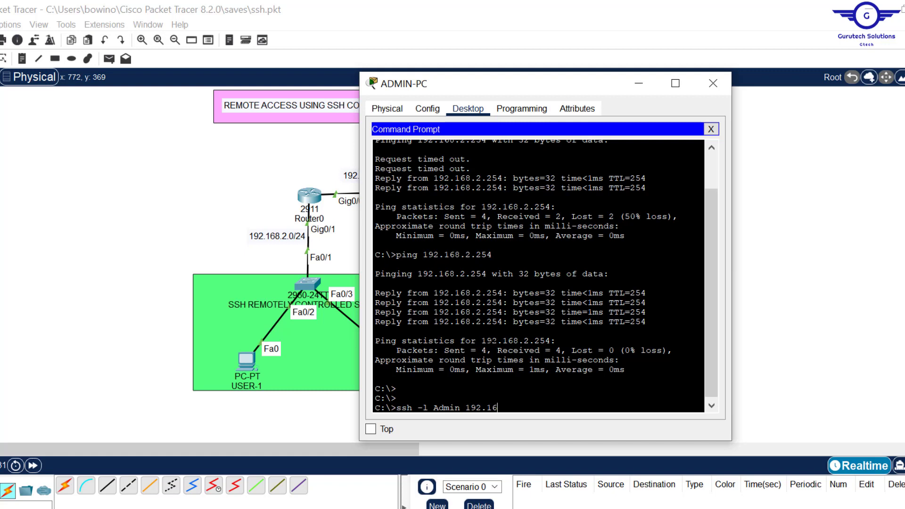
text(8.2.254)
key(Return)
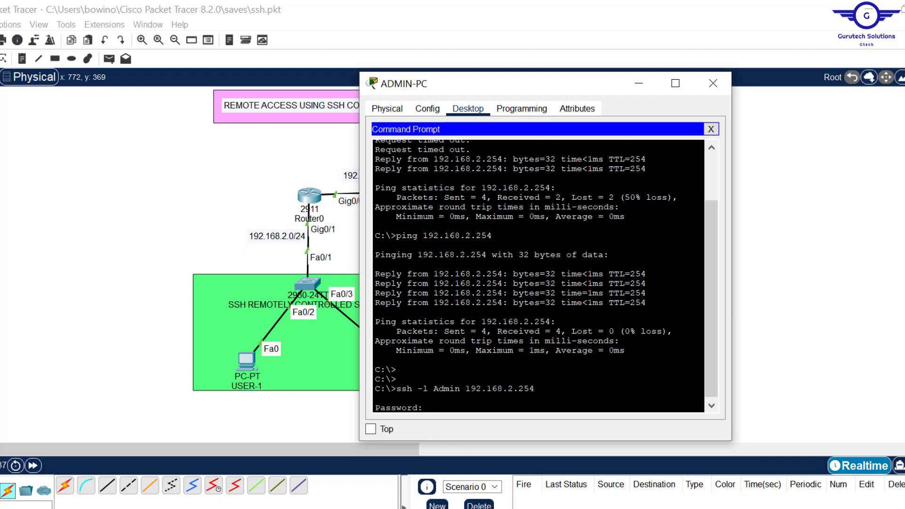
key(Return)
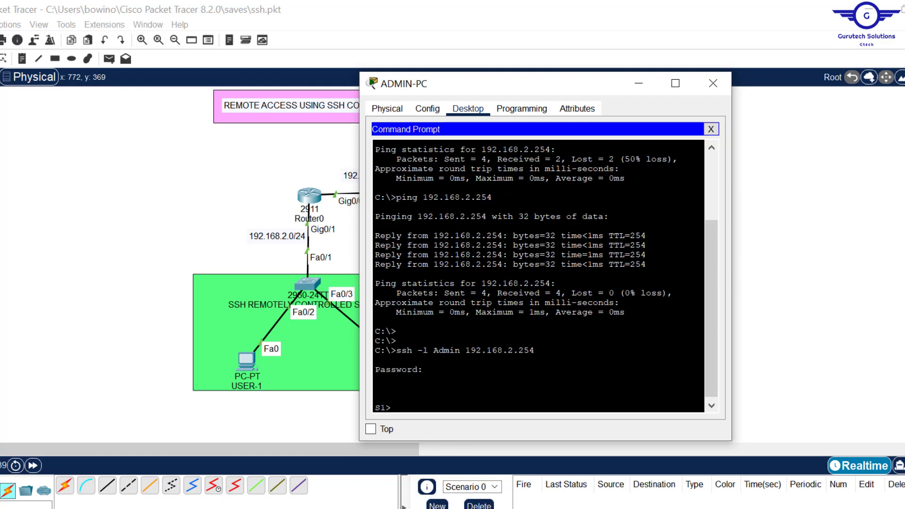
- Enter privileged mode on S1 with 'en' and the enable password
drag(391, 408, 372, 407)
click(373, 406)
text(en)
key(Return)
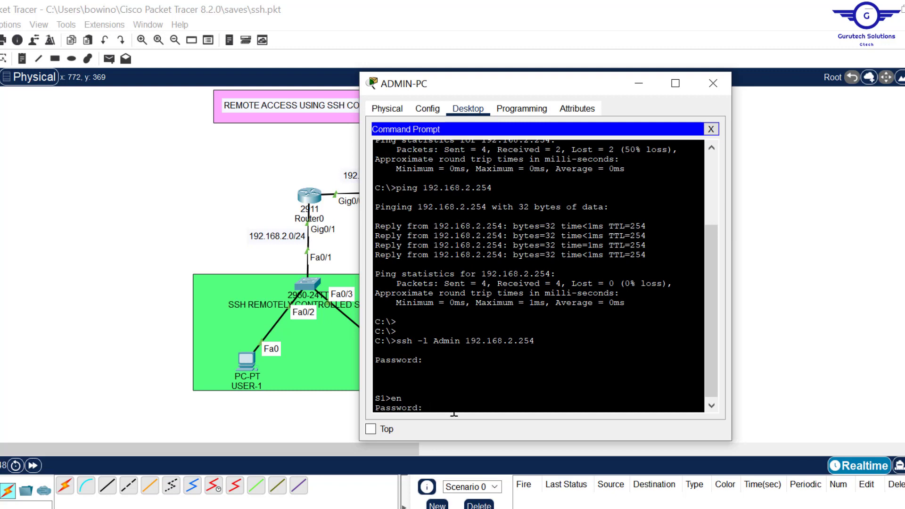
key(Return)
key(Return)
key(Return)
key(Return)
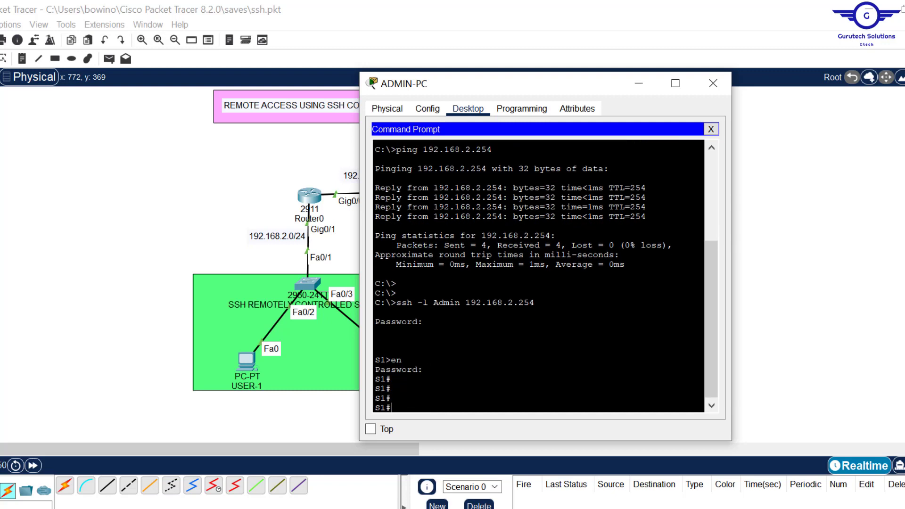
- Display S1's startup configuration with 'sh start' and page through it
drag(392, 388, 362, 389)
click(401, 344)
text(sh start)
key(Return)
key(space)
key(alt+Tab)
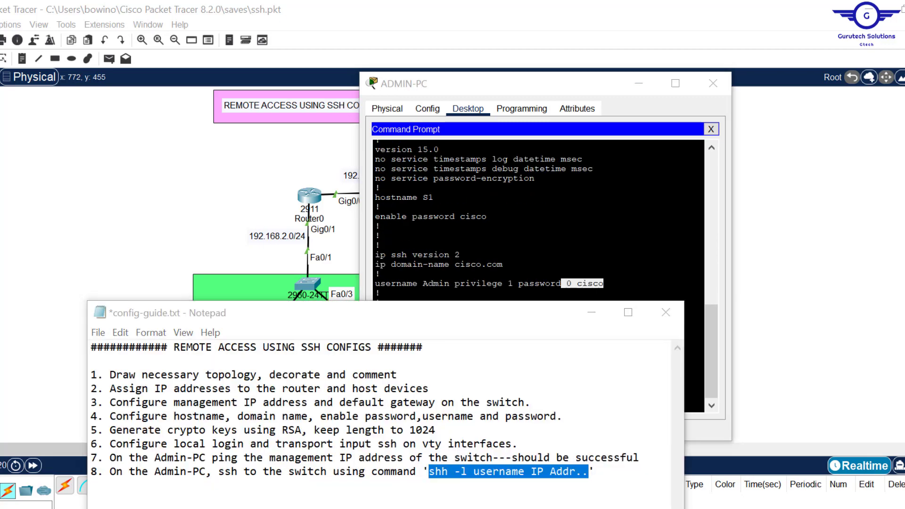